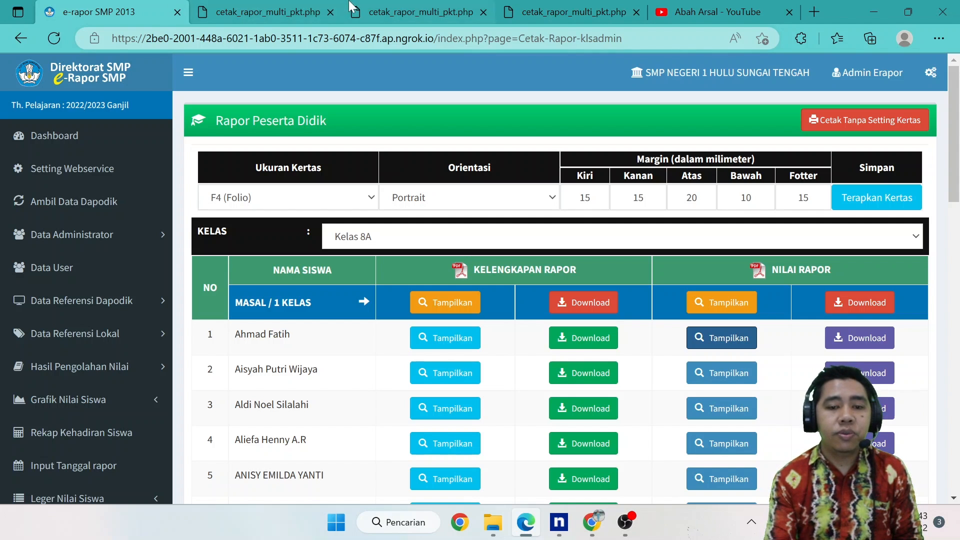
Examine the page breaks and footer placement in the already generated Kelas 9A report PDF.
{"action": "left_click", "coordinate": [369, 8]}
{"action": "scroll", "coordinate": [381, 241], "scroll_direction": "down", "scroll_amount": 15}
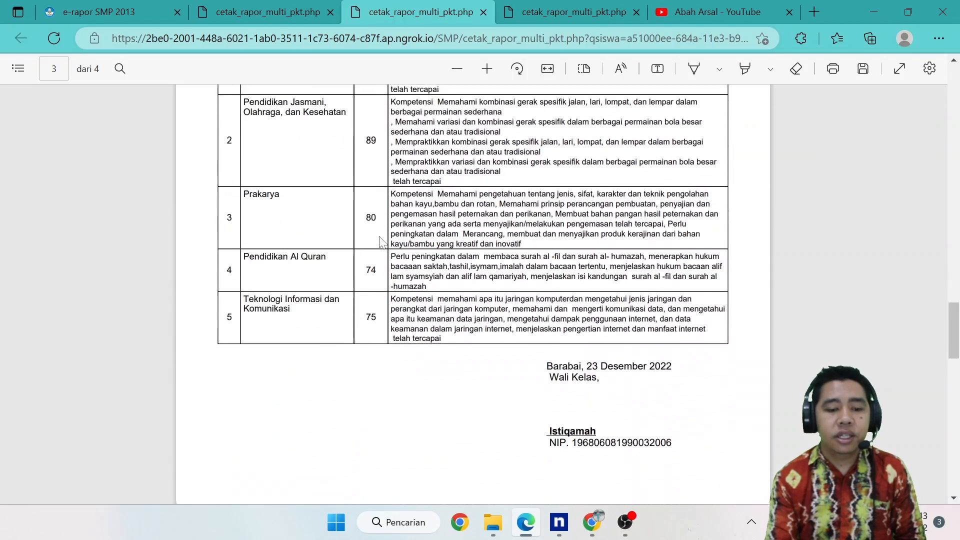
{"action": "scroll", "coordinate": [381, 242], "scroll_direction": "up", "scroll_amount": 10}
{"action": "scroll", "coordinate": [381, 241], "scroll_direction": "up", "scroll_amount": 15}
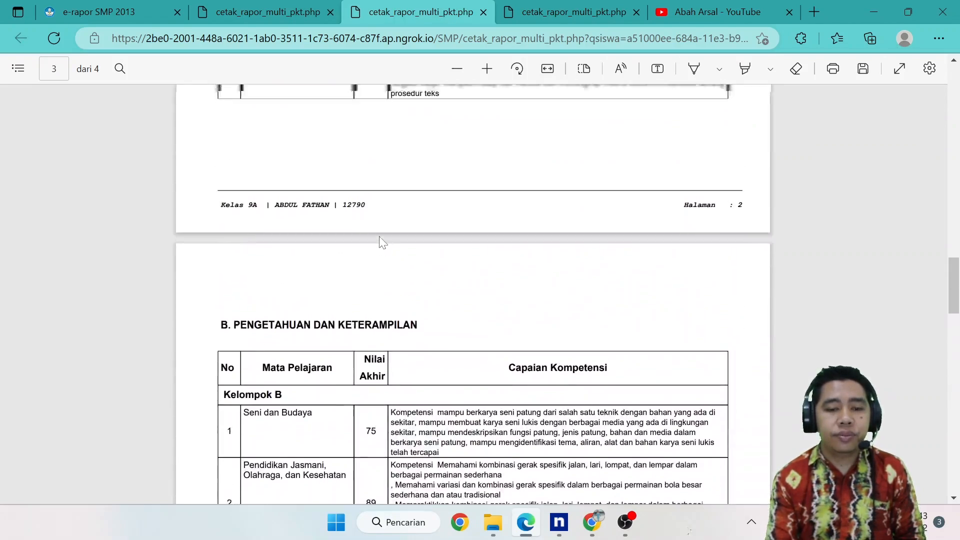
{"action": "scroll", "coordinate": [381, 241], "scroll_direction": "down", "scroll_amount": 8}
{"action": "scroll", "coordinate": [381, 242], "scroll_direction": "up", "scroll_amount": 8}
{"action": "scroll", "coordinate": [381, 241], "scroll_direction": "up", "scroll_amount": 12}
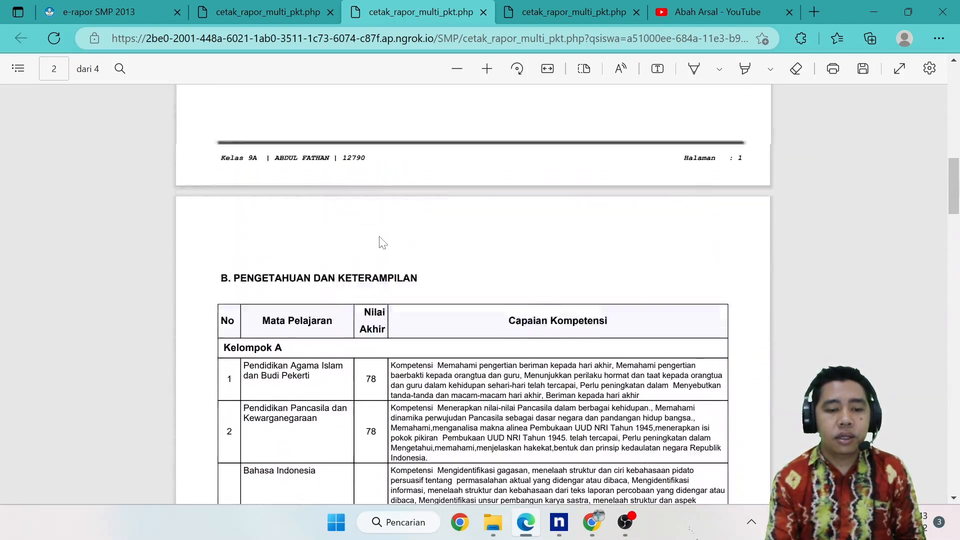
{"action": "scroll", "coordinate": [381, 241], "scroll_direction": "down", "scroll_amount": 8}
{"action": "scroll", "coordinate": [379, 240], "scroll_direction": "down", "scroll_amount": 2}
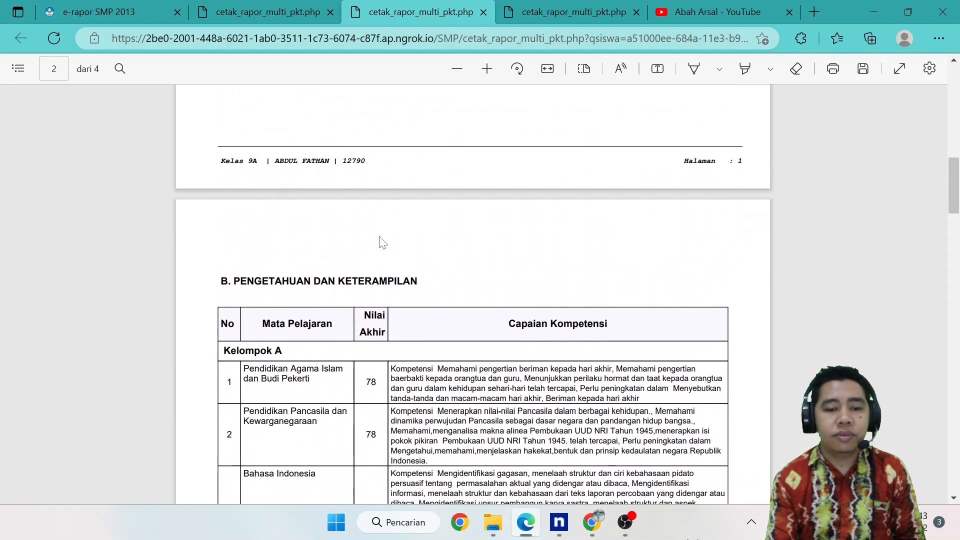
Check the knowledge and skills table and page footer on page 2 of the open Kelas 8A report PDF.
{"action": "key", "text": "ctrl+Tab"}
{"action": "scroll", "coordinate": [475, 214], "scroll_direction": "up", "scroll_amount": 8}
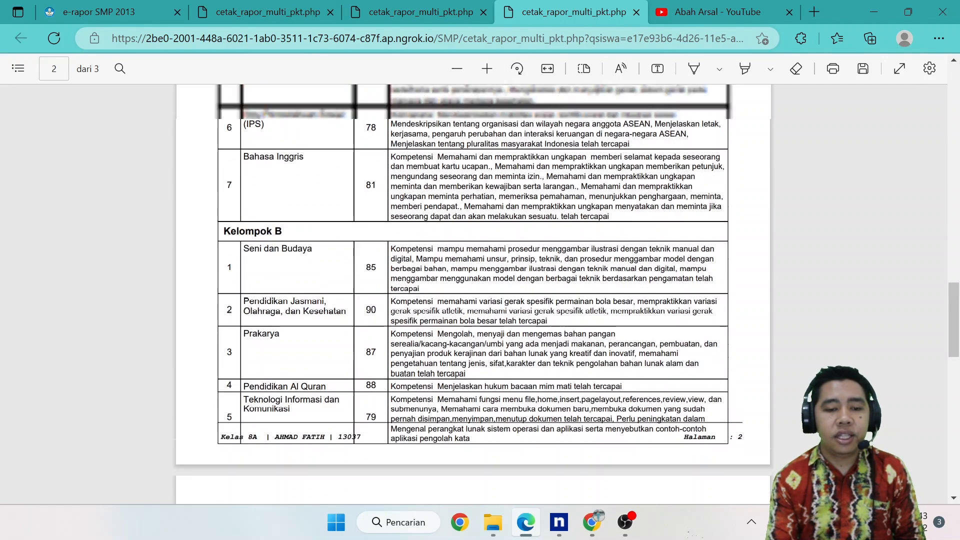
{"action": "scroll", "coordinate": [473, 295], "scroll_direction": "up", "scroll_amount": 2}
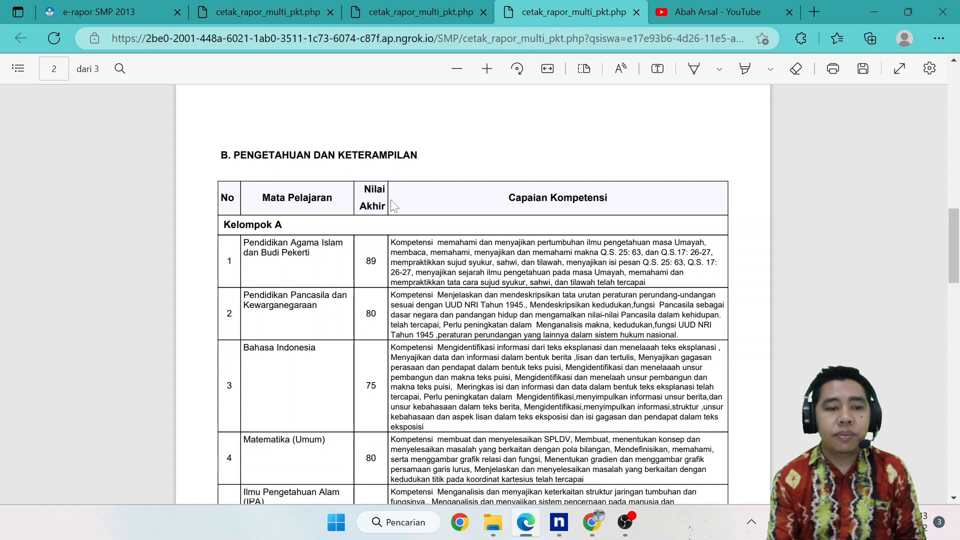
Return to the Rapor Peserta Didik page and set the paper size to A4.
{"action": "left_click", "coordinate": [135, 7]}
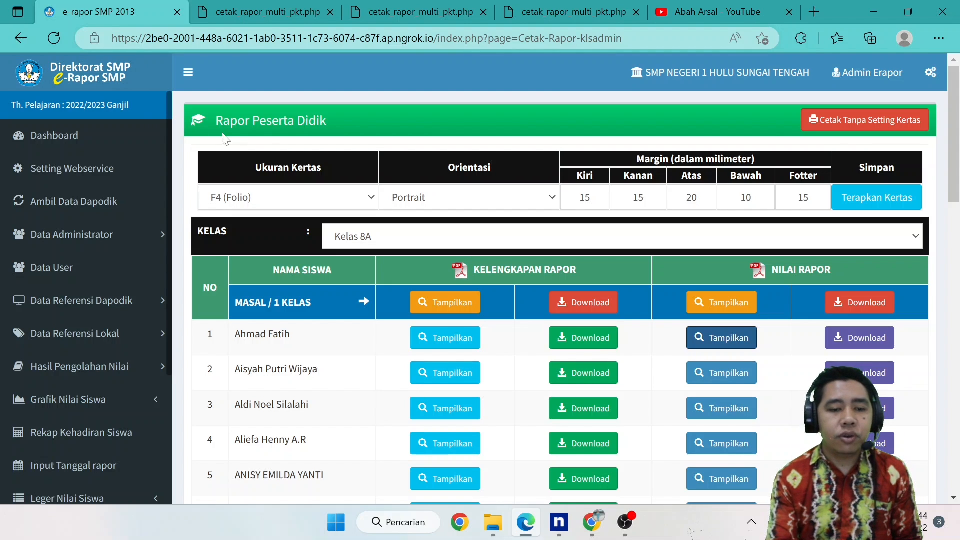
{"action": "left_click", "coordinate": [309, 202]}
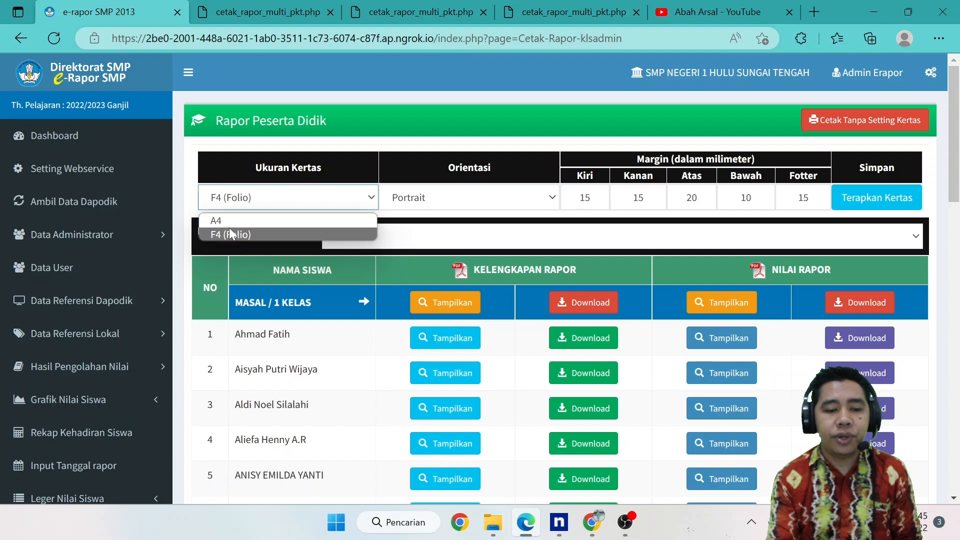
{"action": "left_click", "coordinate": [417, 205]}
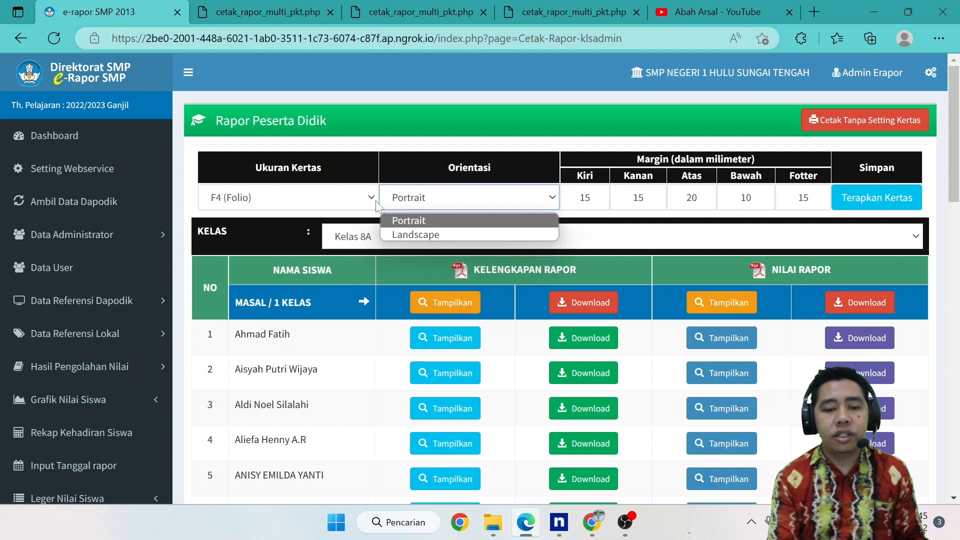
{"action": "left_click", "coordinate": [361, 206]}
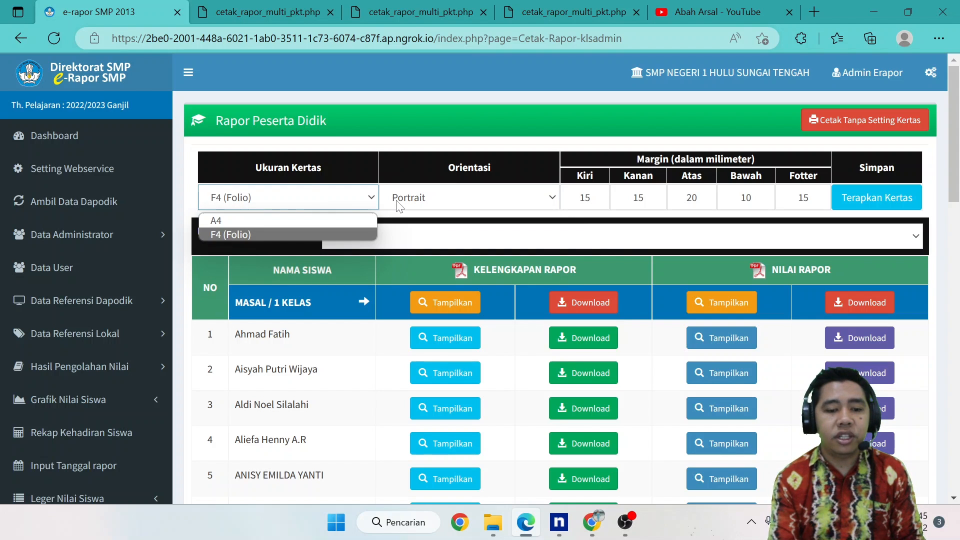
{"action": "left_click", "coordinate": [335, 220]}
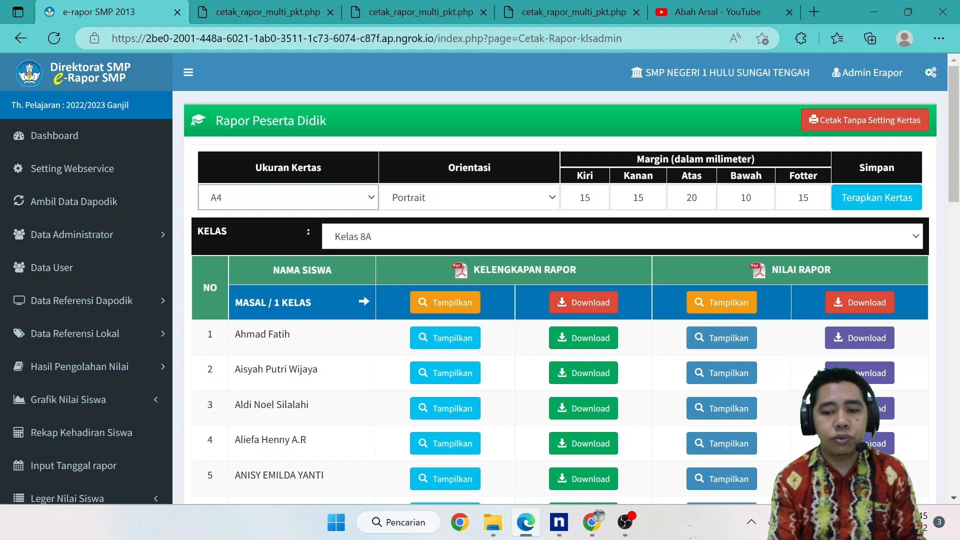
Set the bottom margin to 20 mm and the footer margin to 5 mm, and apply the paper settings.
{"action": "left_click", "coordinate": [746, 197]}
{"action": "key", "text": "BackSpace"}
{"action": "type", "text": "2"}
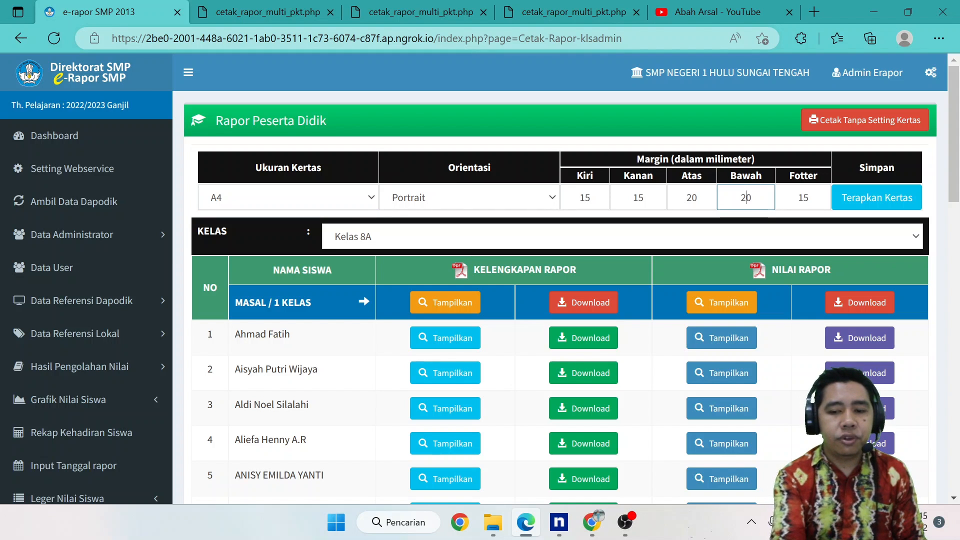
{"action": "left_click", "coordinate": [808, 197]}
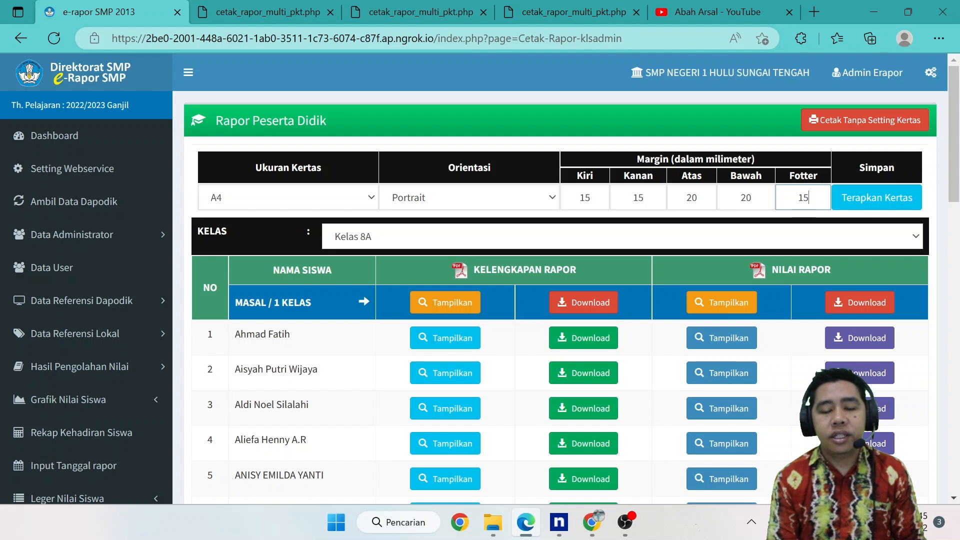
{"action": "key", "text": "BackSpace"}
{"action": "key", "text": "BackSpace"}
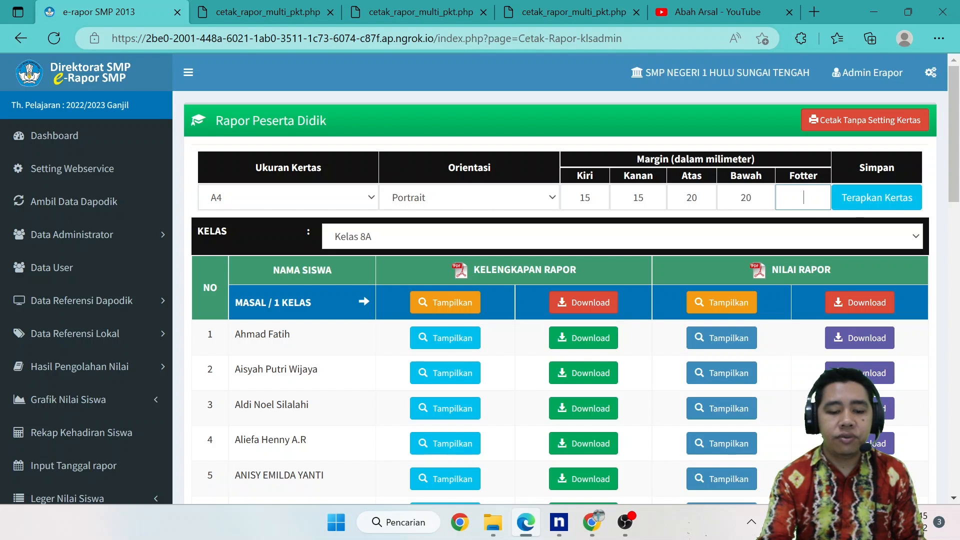
{"action": "type", "text": "5"}
{"action": "left_click", "coordinate": [875, 205]}
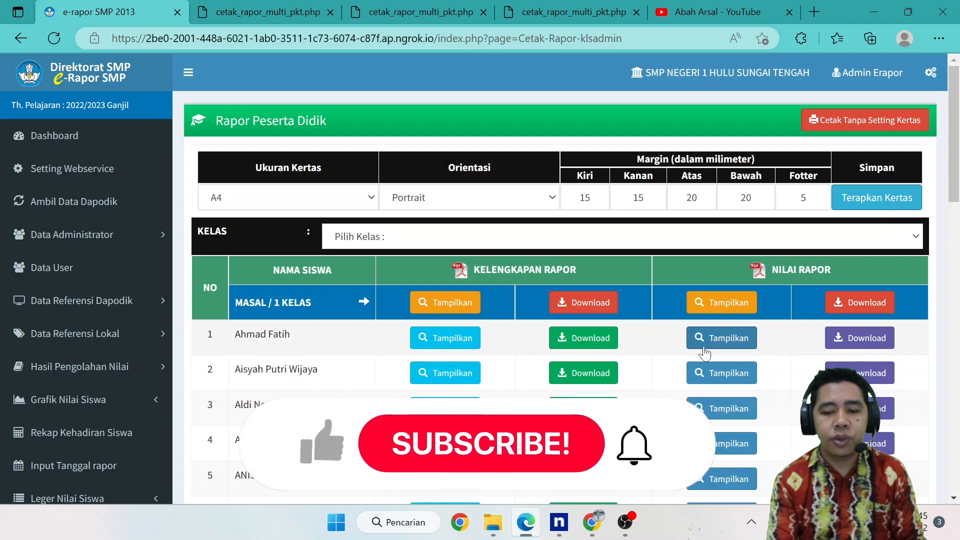
Display the first student's grade report, close the outdated report preview, and check the page 1 table against its footer.
{"action": "left_click", "coordinate": [704, 347]}
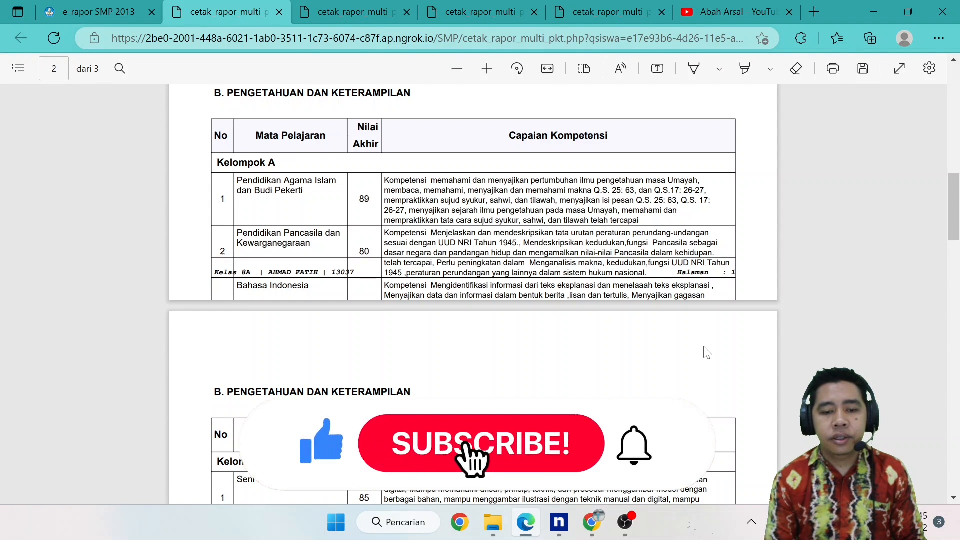
{"action": "scroll", "coordinate": [707, 353], "scroll_direction": "down", "scroll_amount": 1}
{"action": "scroll", "coordinate": [707, 352], "scroll_direction": "up", "scroll_amount": 3}
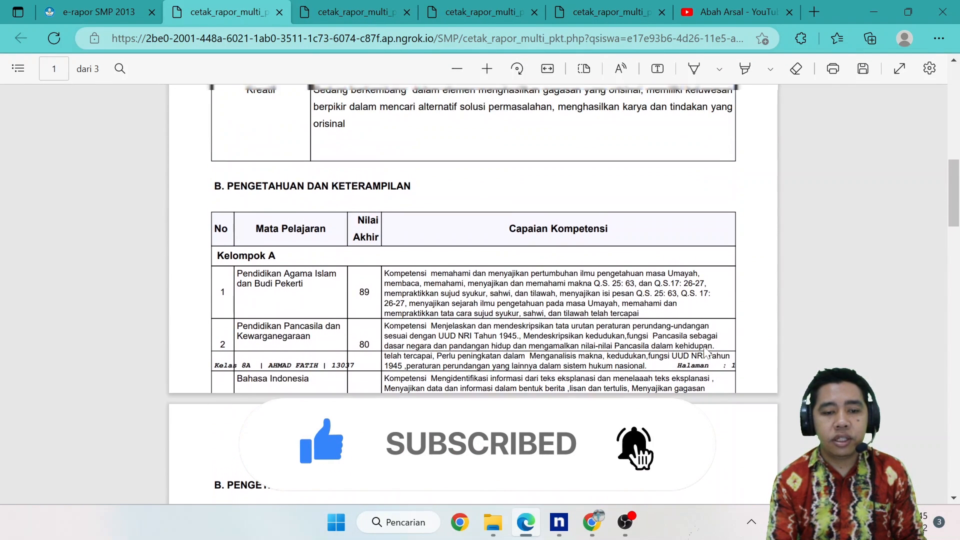
{"action": "left_click", "coordinate": [407, 12]}
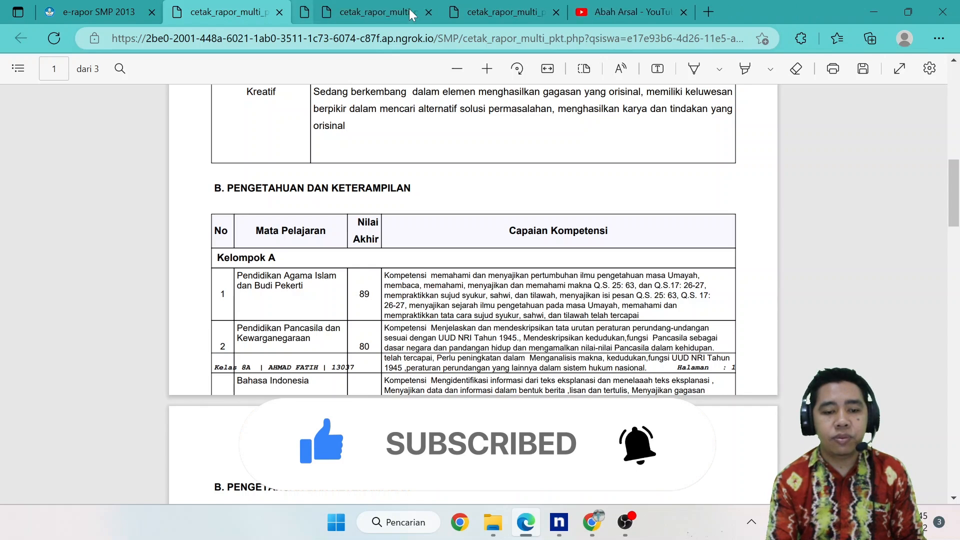
{"action": "scroll", "coordinate": [256, 328], "scroll_direction": "up", "scroll_amount": 6}
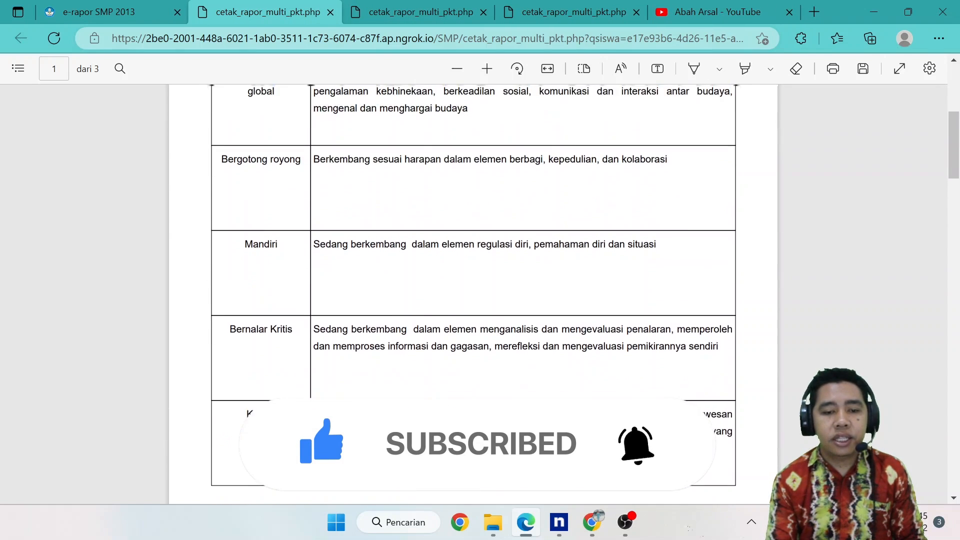
{"action": "scroll", "coordinate": [256, 327], "scroll_direction": "down", "scroll_amount": 10}
{"action": "scroll", "coordinate": [473, 294], "scroll_direction": "down", "scroll_amount": 1}
{"action": "scroll", "coordinate": [473, 294], "scroll_direction": "up", "scroll_amount": 5}
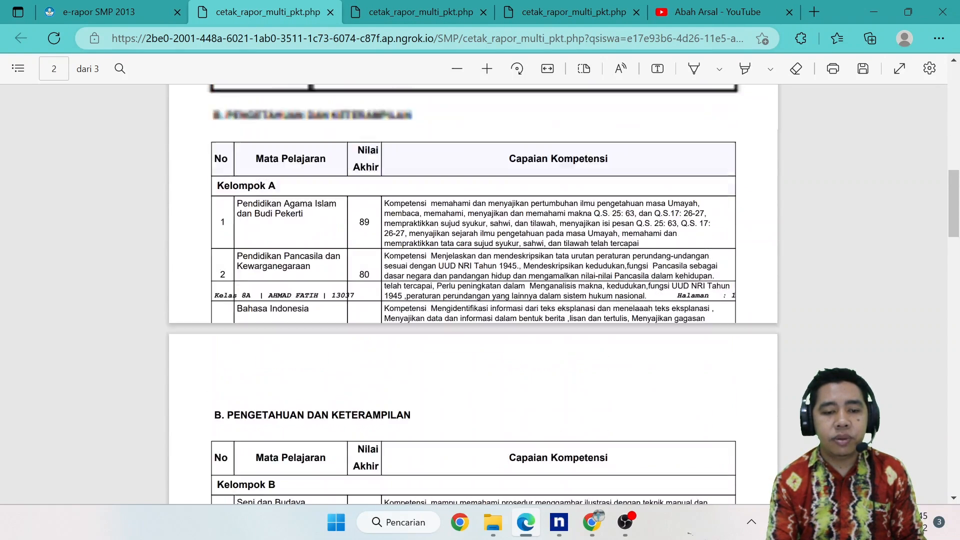
{"action": "scroll", "coordinate": [473, 294], "scroll_direction": "up", "scroll_amount": 3}
Return to the report settings, reselect A4 as the paper size, and apply the paper settings again.
{"action": "left_click", "coordinate": [100, 12]}
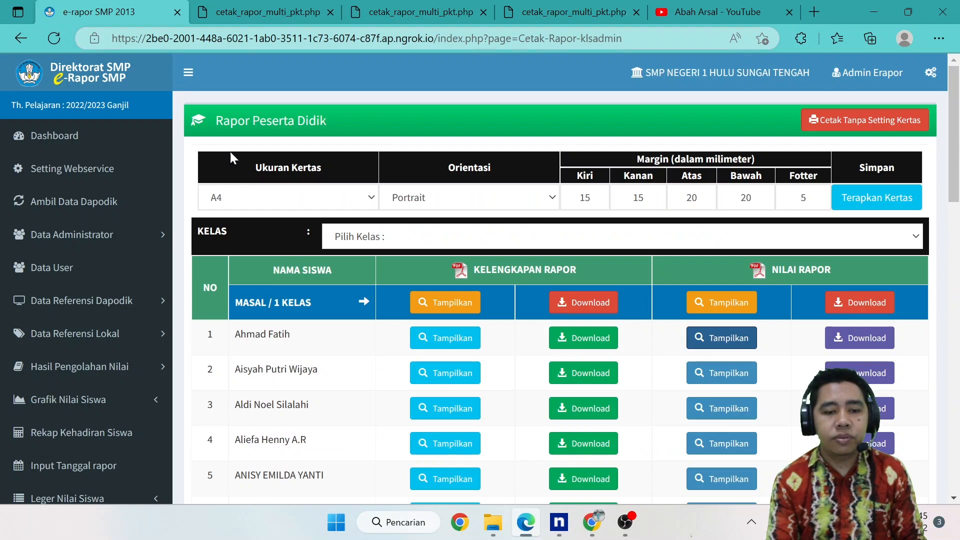
{"action": "left_click", "coordinate": [283, 202]}
{"action": "left_click", "coordinate": [284, 218]}
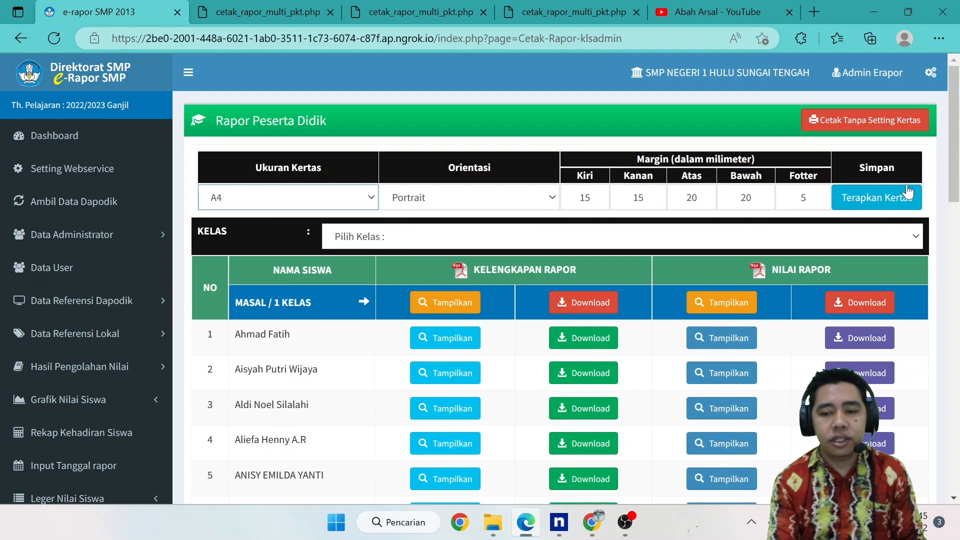
{"action": "left_click", "coordinate": [881, 196]}
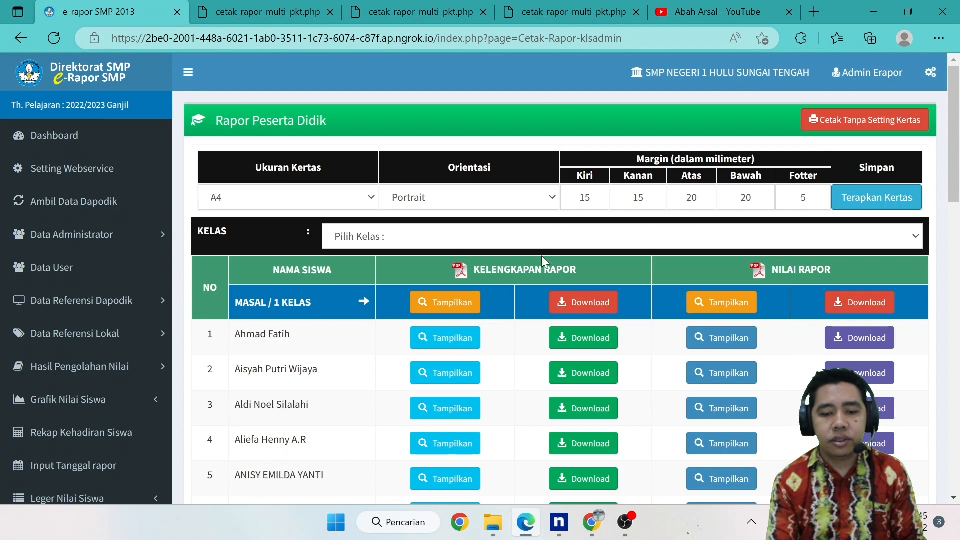
Regenerate the first student's grade report, close the previous preview, and examine the footer and page breaks on all pages.
{"action": "left_click", "coordinate": [742, 344]}
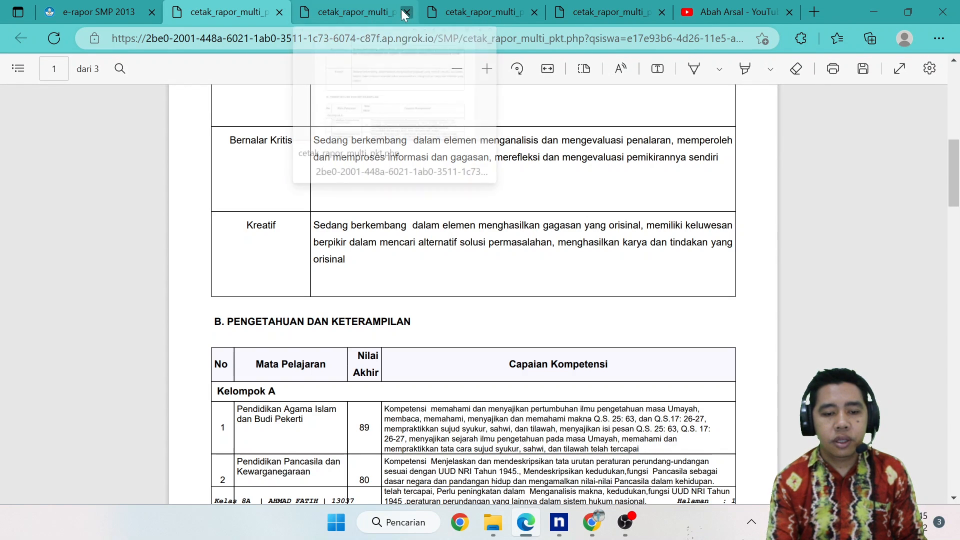
{"action": "left_click", "coordinate": [406, 12]}
{"action": "scroll", "coordinate": [419, 216], "scroll_direction": "down", "scroll_amount": 2}
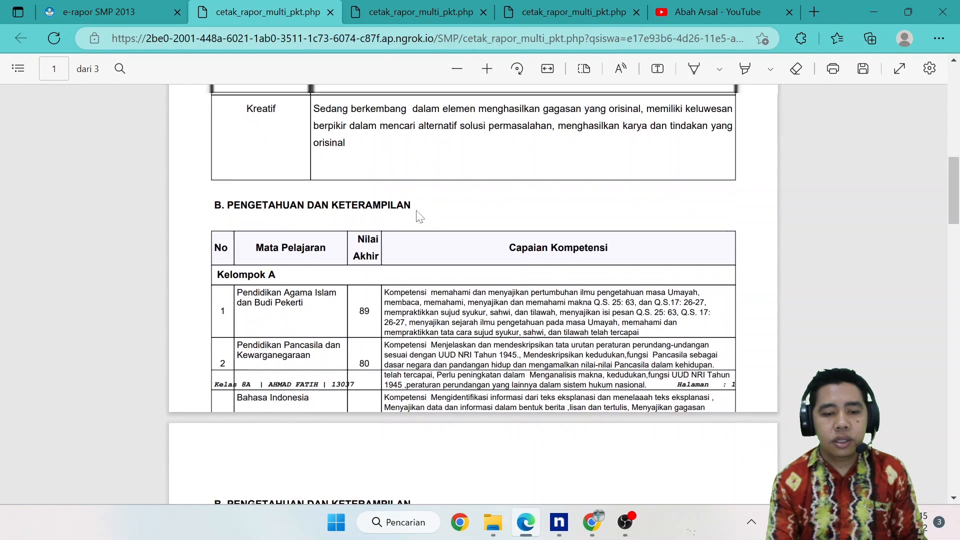
{"action": "scroll", "coordinate": [419, 216], "scroll_direction": "up", "scroll_amount": 10}
{"action": "scroll", "coordinate": [419, 216], "scroll_direction": "down", "scroll_amount": 15}
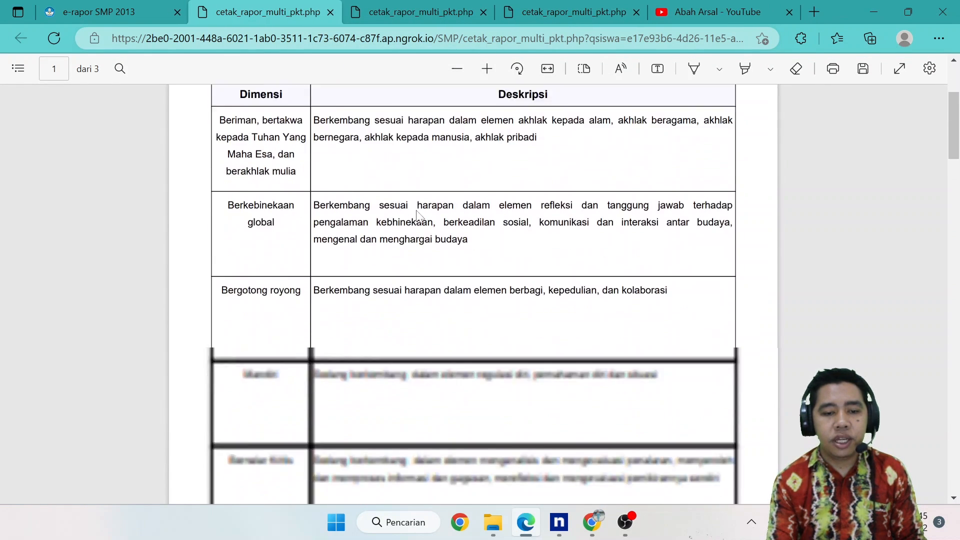
{"action": "scroll", "coordinate": [419, 216], "scroll_direction": "down", "scroll_amount": 10}
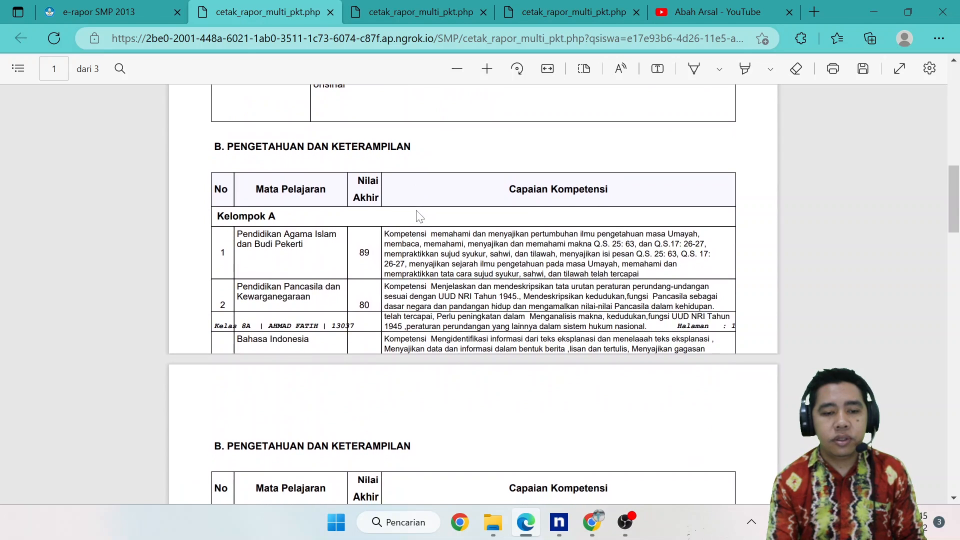
{"action": "scroll", "coordinate": [419, 216], "scroll_direction": "down", "scroll_amount": 8}
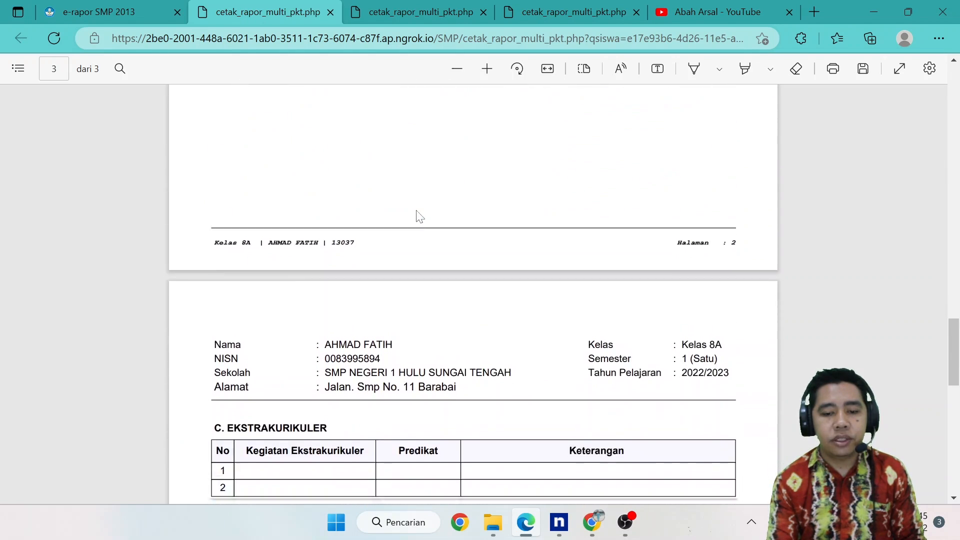
{"action": "scroll", "coordinate": [419, 216], "scroll_direction": "up", "scroll_amount": 9}
{"action": "scroll", "coordinate": [419, 216], "scroll_direction": "up", "scroll_amount": 12}
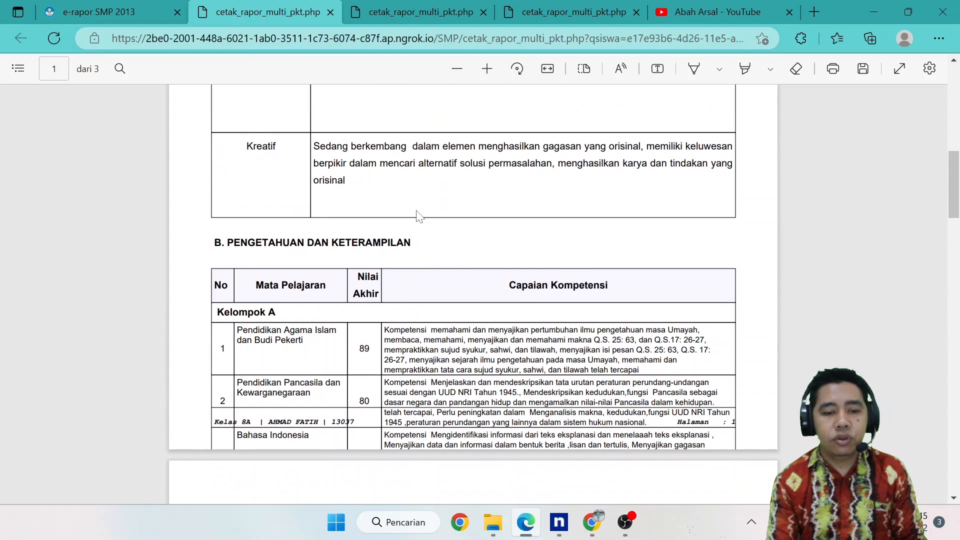
Return to the report settings, set the footer margin to 10 mm, and apply the paper settings.
{"action": "left_click", "coordinate": [126, 7]}
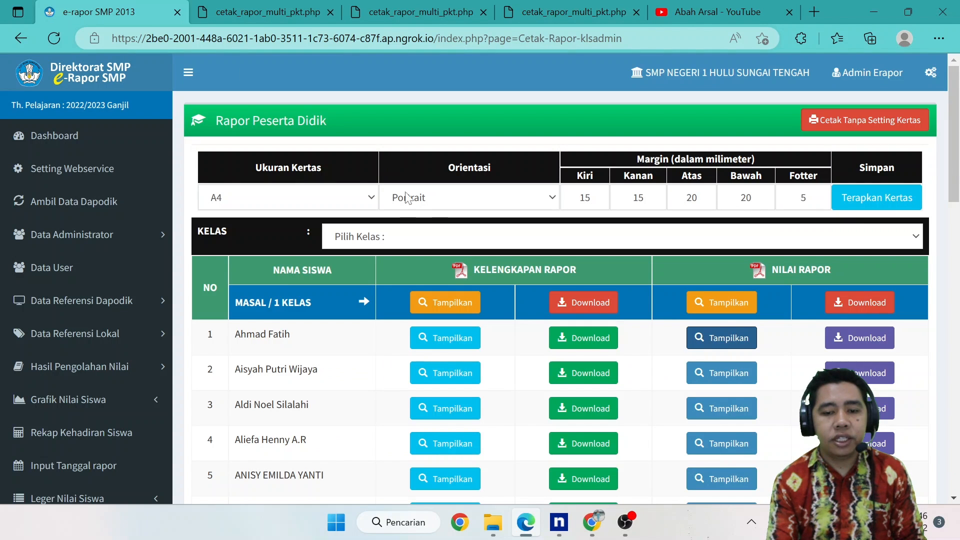
{"action": "left_click", "coordinate": [804, 201]}
{"action": "key", "text": "BackSpace"}
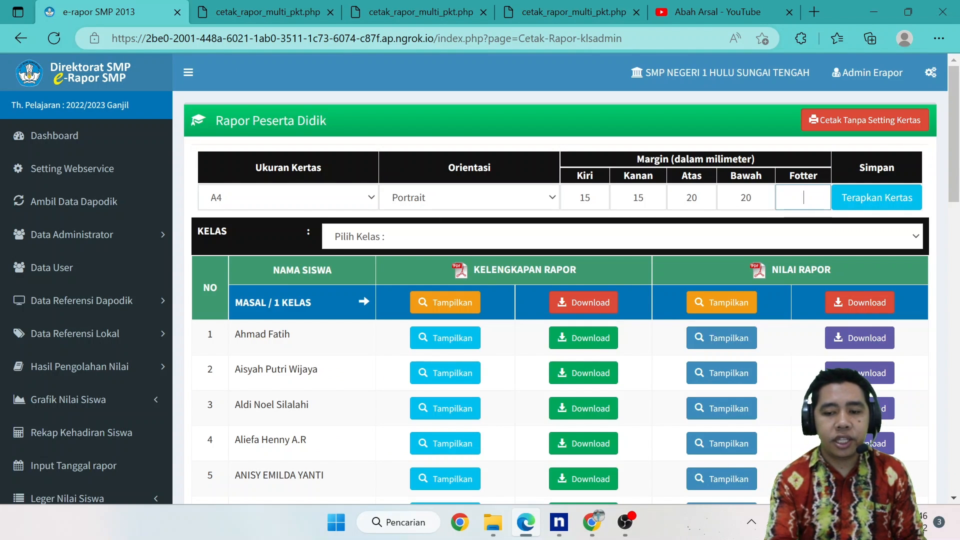
{"action": "type", "text": "10"}
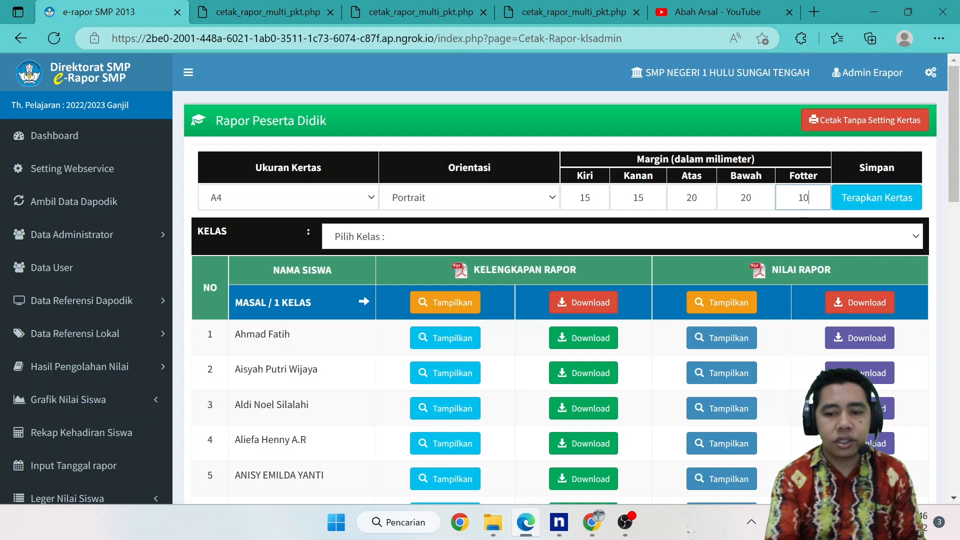
{"action": "left_click", "coordinate": [857, 197]}
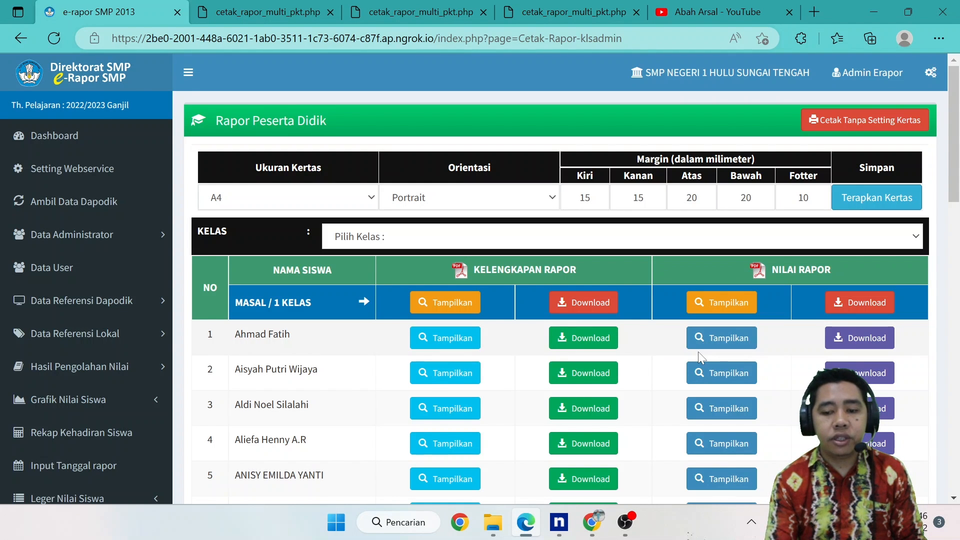
Display the first student's grade report with the new footer margin and check its page layout.
{"action": "left_click", "coordinate": [731, 338]}
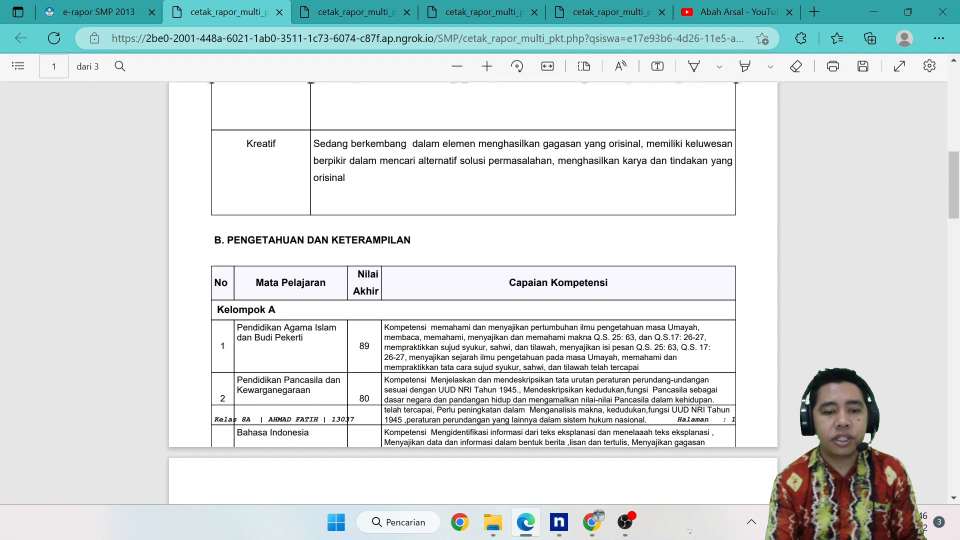
{"action": "scroll", "coordinate": [472, 294], "scroll_direction": "down", "scroll_amount": 5}
{"action": "scroll", "coordinate": [473, 294], "scroll_direction": "down", "scroll_amount": 5}
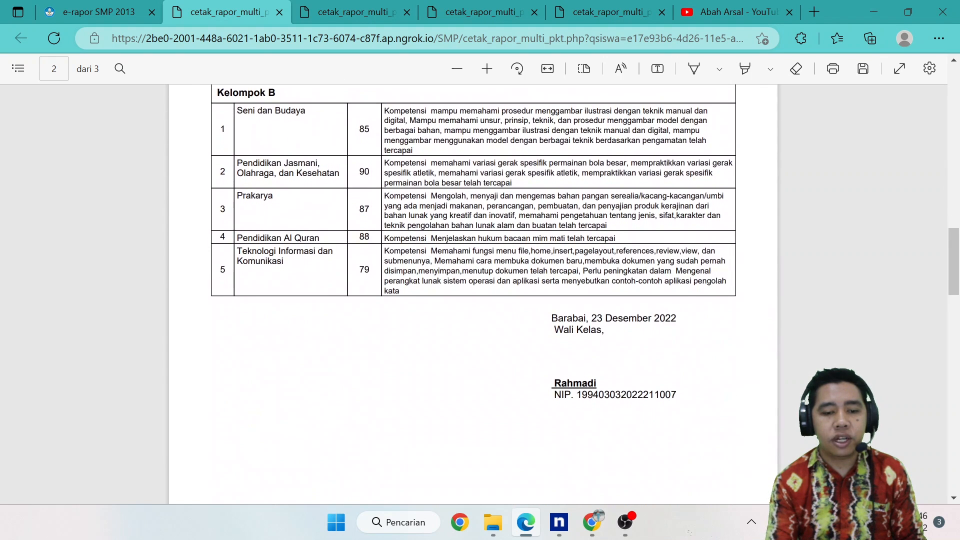
Close the three most recent grade report previews.
{"action": "left_click", "coordinate": [283, 15]}
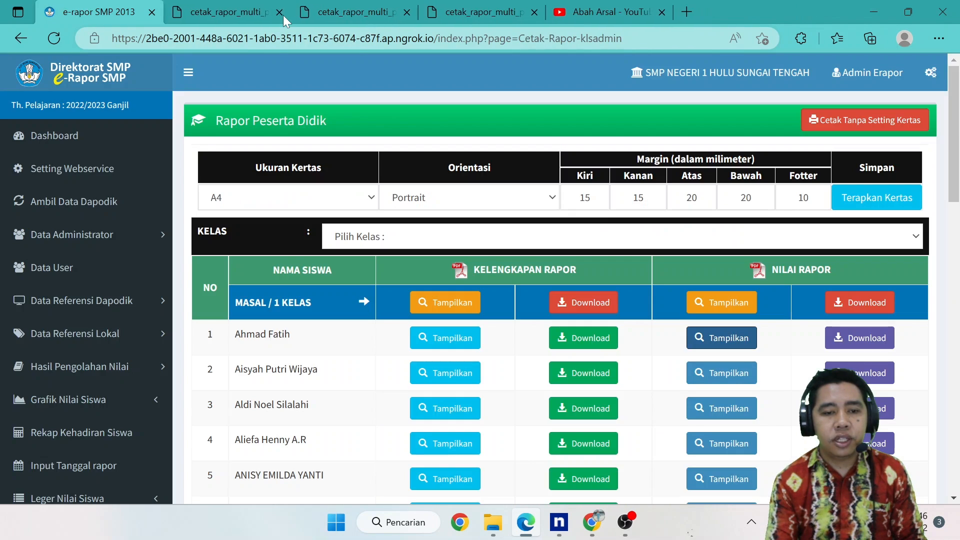
{"action": "left_click", "coordinate": [283, 15]}
{"action": "left_click", "coordinate": [283, 15]}
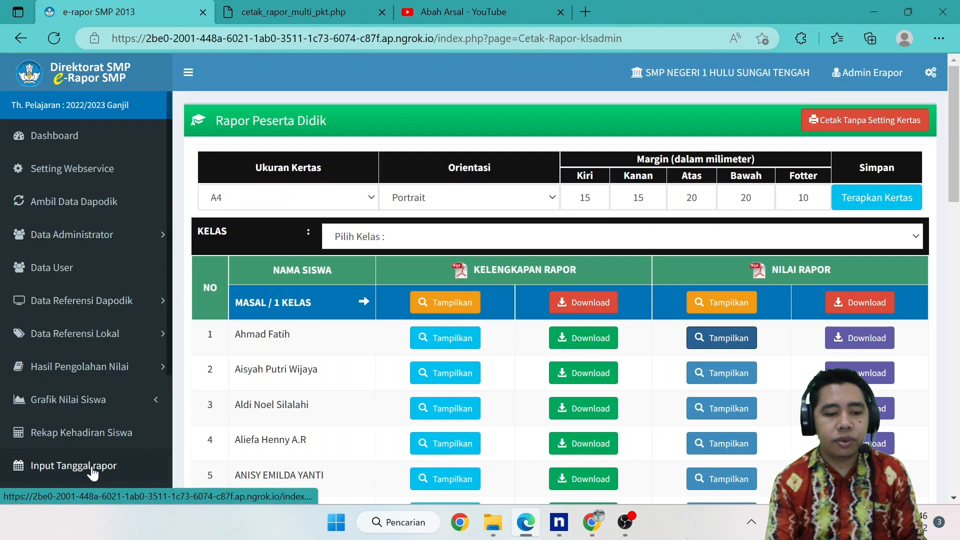
Reopen the Cetak Rapor page and apply its default A4 portrait paper settings with a 15 mm footer margin.
{"action": "scroll", "coordinate": [135, 404], "scroll_direction": "down", "scroll_amount": 4}
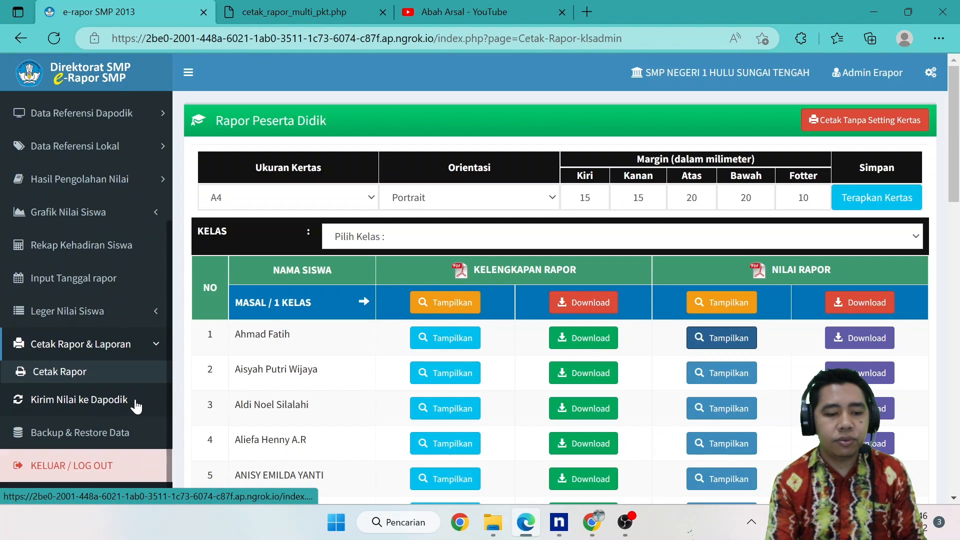
{"action": "left_click", "coordinate": [87, 370]}
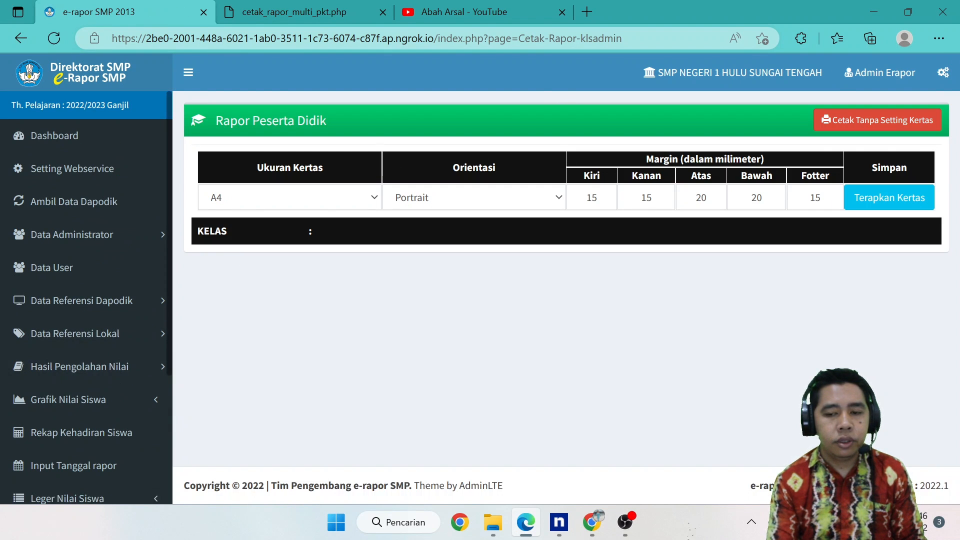
{"action": "left_click", "coordinate": [895, 197]}
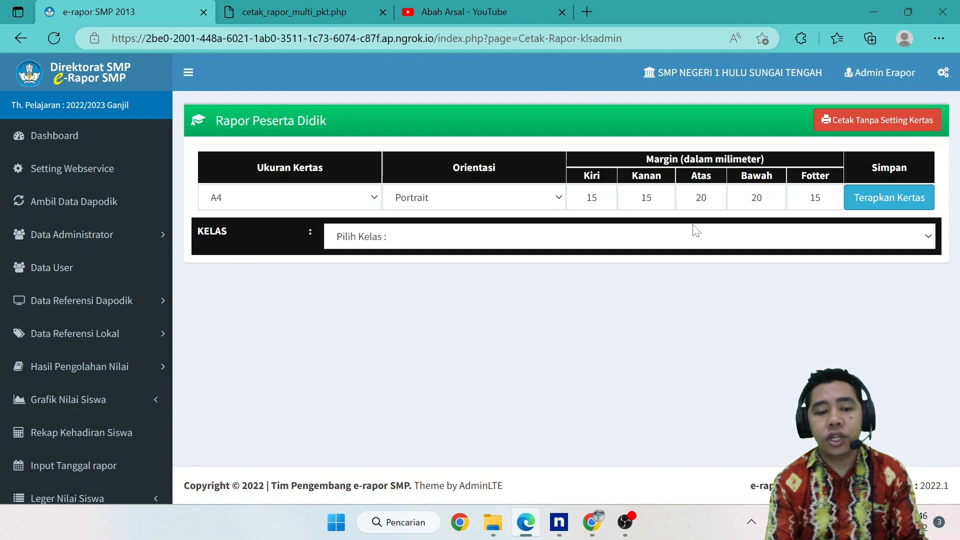
Display the grade report of the first student in Kelas 8A and examine the tables and footers across its pages.
{"action": "left_click", "coordinate": [465, 239]}
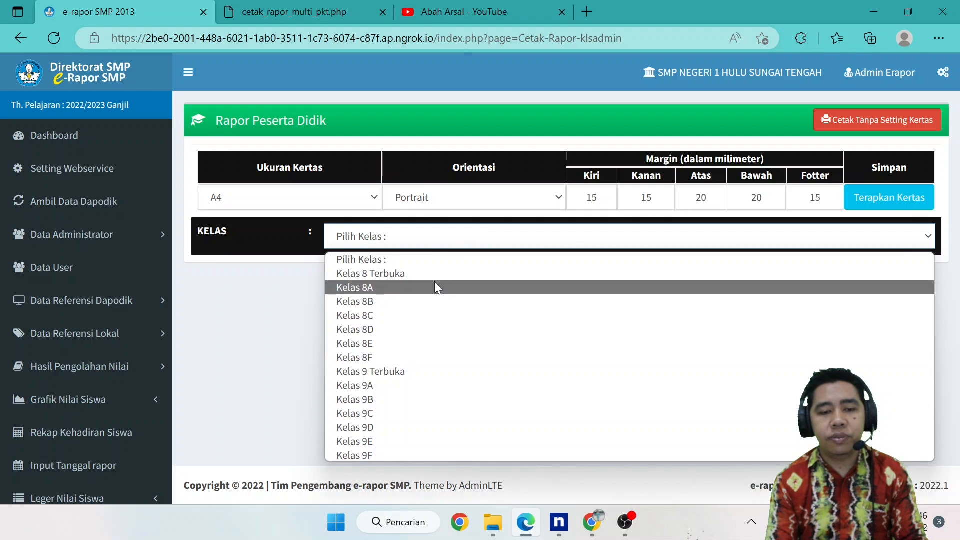
{"action": "left_click", "coordinate": [421, 289]}
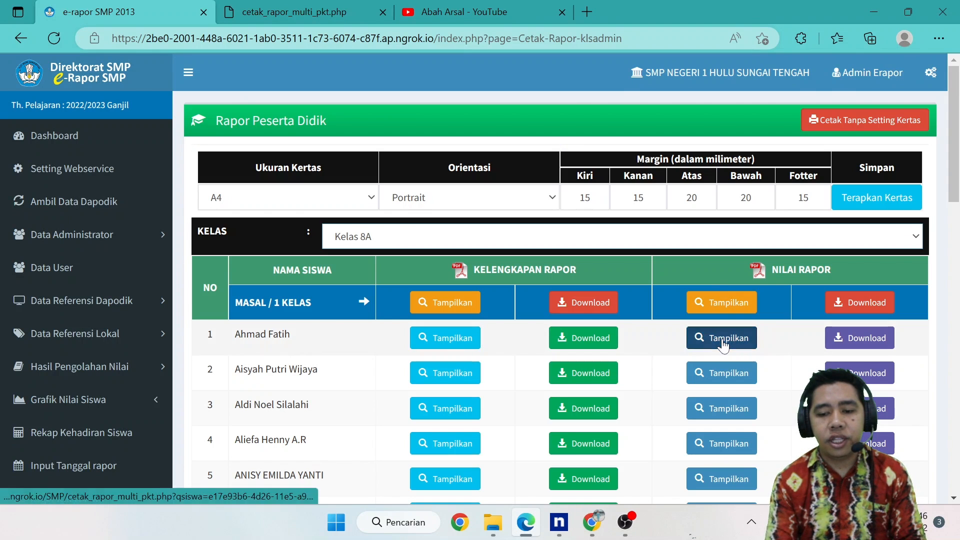
{"action": "left_click", "coordinate": [722, 338]}
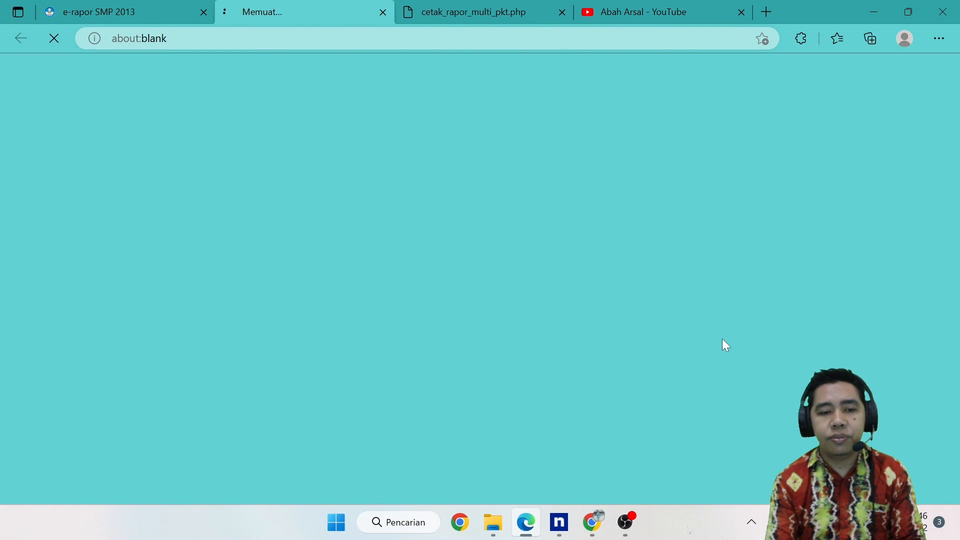
{"action": "scroll", "coordinate": [472, 295], "scroll_direction": "down", "scroll_amount": 3}
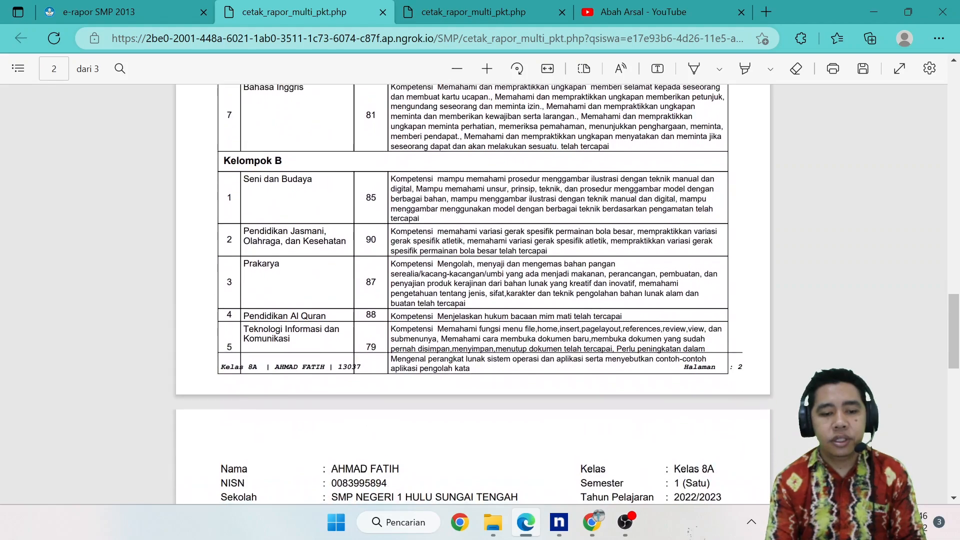
{"action": "scroll", "coordinate": [473, 295], "scroll_direction": "up", "scroll_amount": 15}
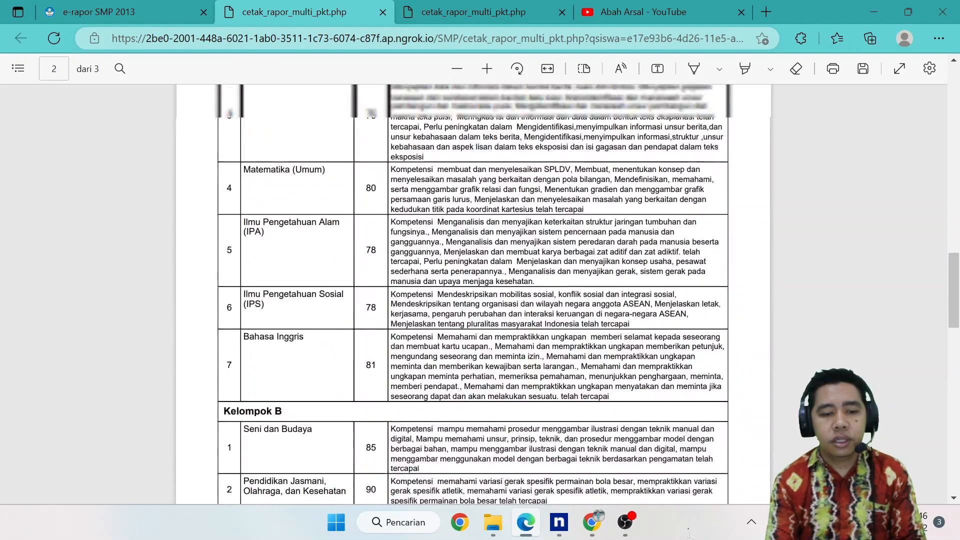
{"action": "scroll", "coordinate": [472, 295], "scroll_direction": "down", "scroll_amount": 15}
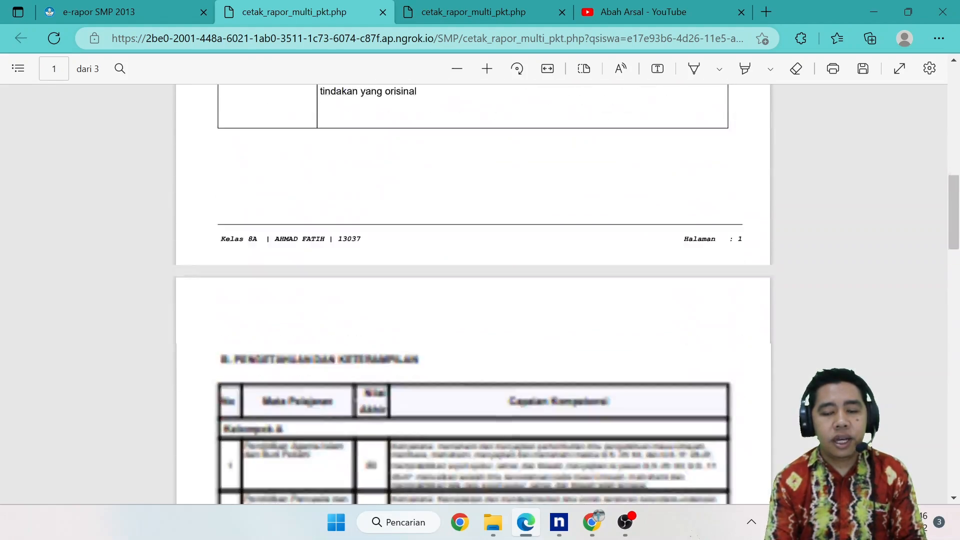
{"action": "scroll", "coordinate": [473, 295], "scroll_direction": "down", "scroll_amount": 3}
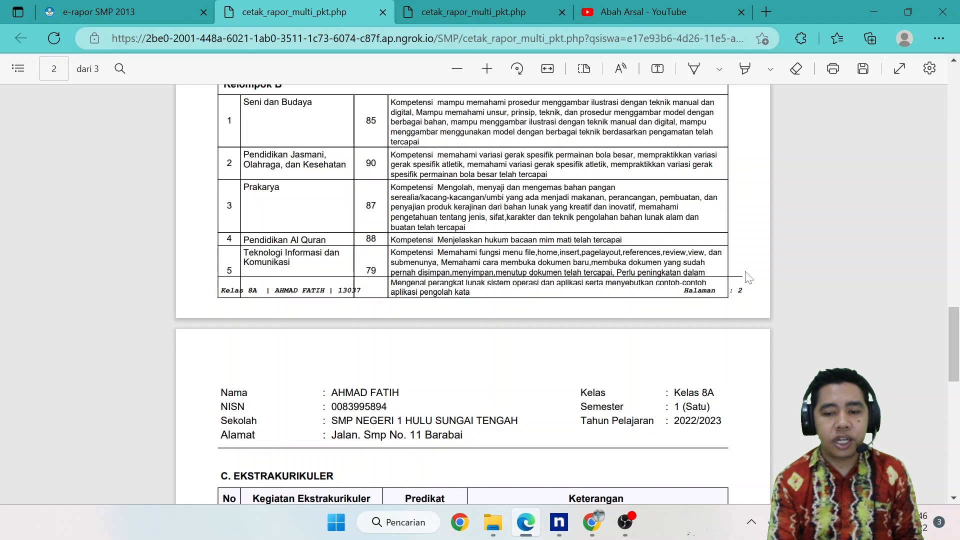
Return to the report settings, set the footer margin to 5 mm, and apply the paper settings.
{"action": "left_click", "coordinate": [114, 7]}
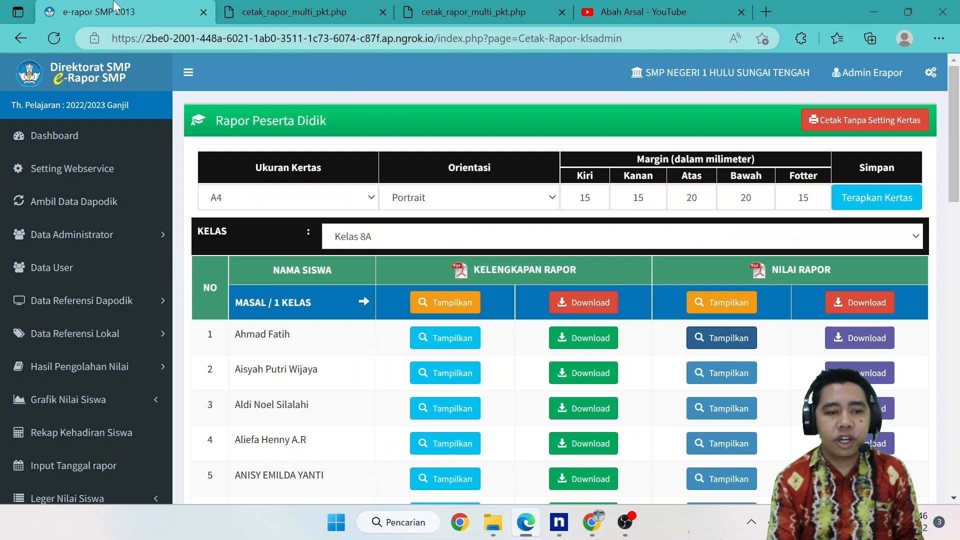
{"action": "double_click", "coordinate": [803, 198]}
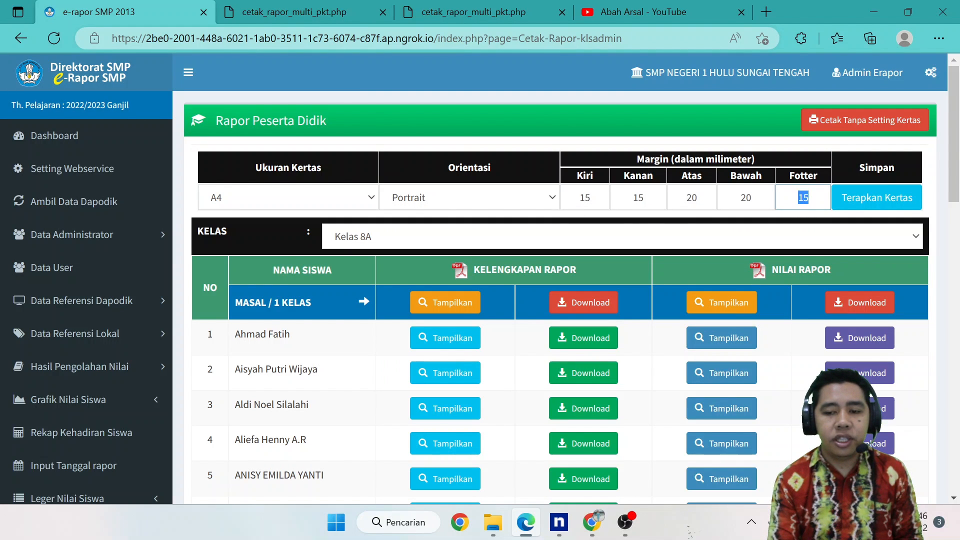
{"action": "left_click", "coordinate": [853, 196]}
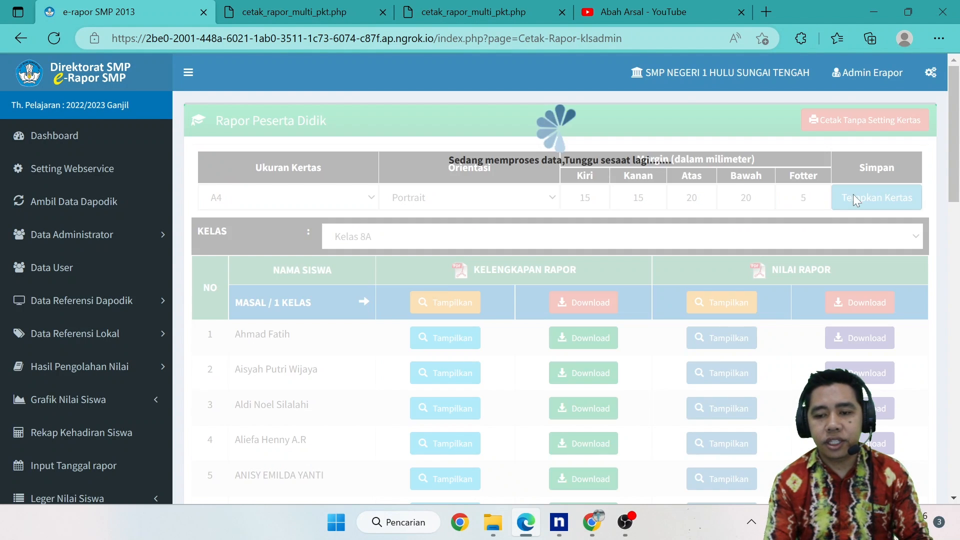
Display the first student's grade report with the 5 mm footer margin and check the footer on page 2.
{"action": "left_click", "coordinate": [733, 336]}
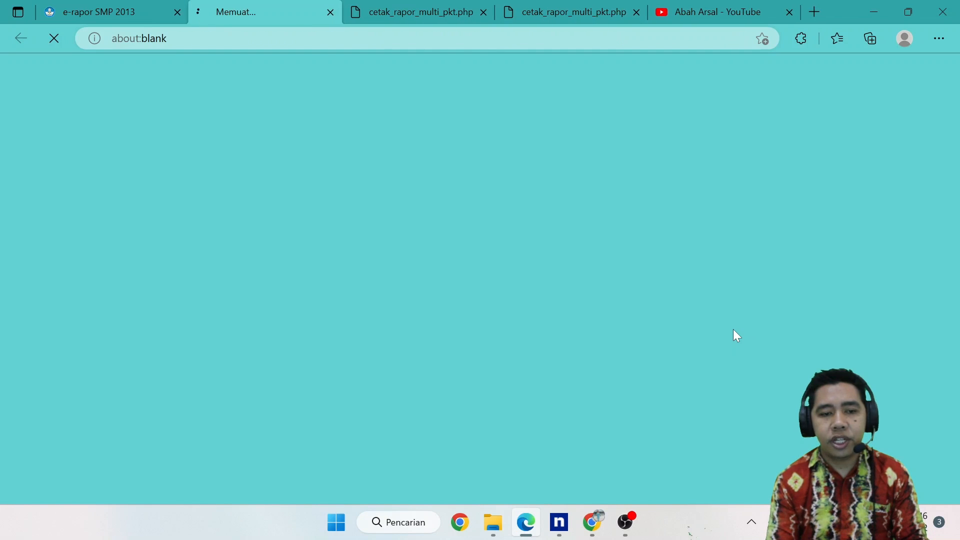
{"action": "scroll", "coordinate": [736, 336], "scroll_direction": "down", "scroll_amount": 3}
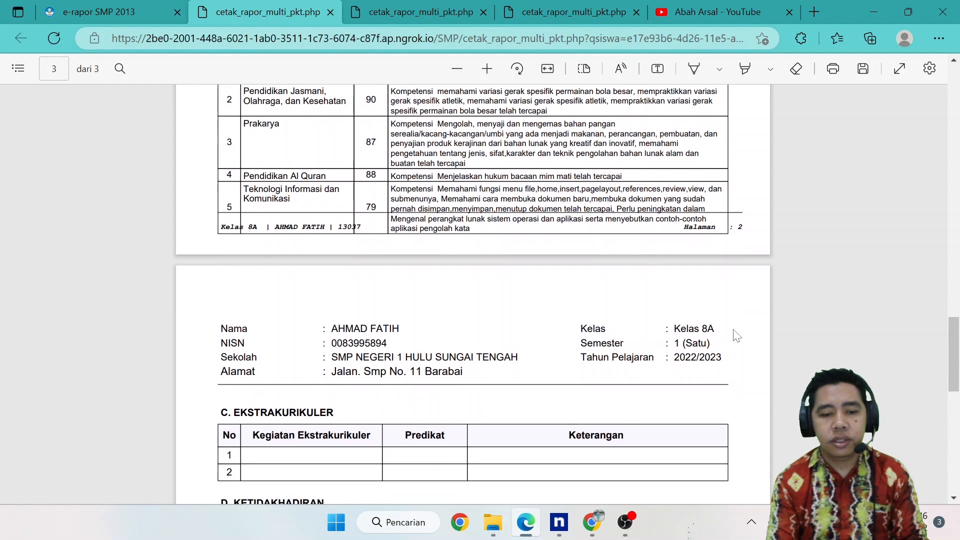
{"action": "scroll", "coordinate": [737, 336], "scroll_direction": "down", "scroll_amount": 3}
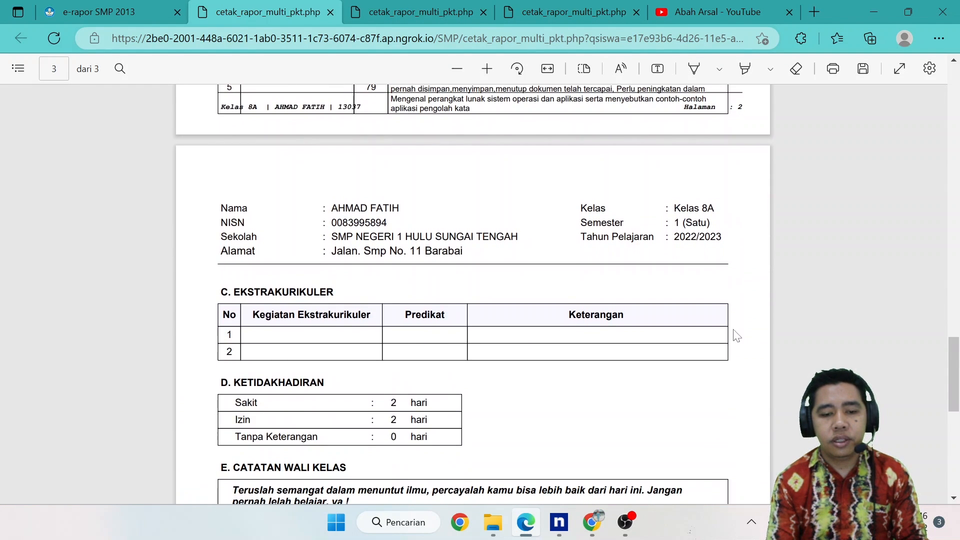
{"action": "scroll", "coordinate": [736, 336], "scroll_direction": "up", "scroll_amount": 5}
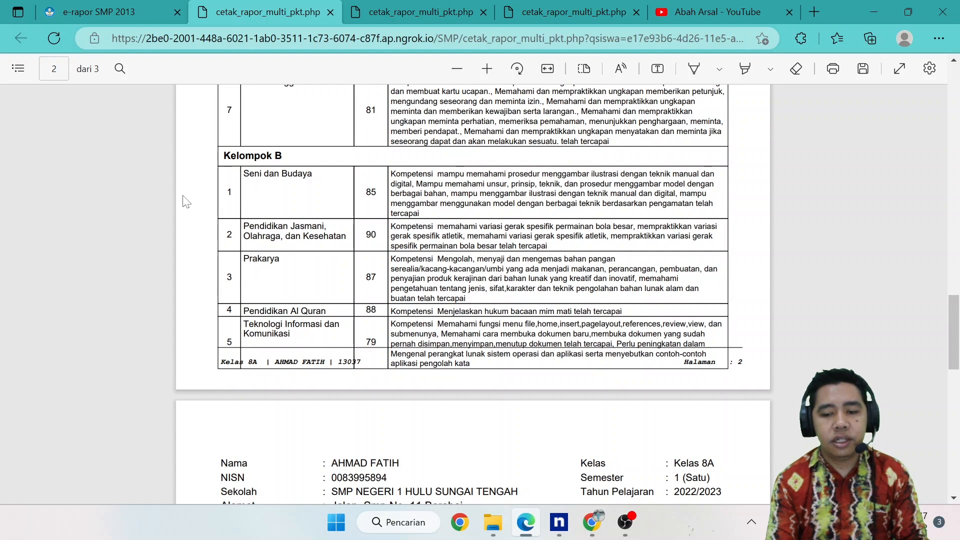
Return to the report settings, set the footer margin to 20 mm, and apply the paper settings.
{"action": "left_click", "coordinate": [157, 8]}
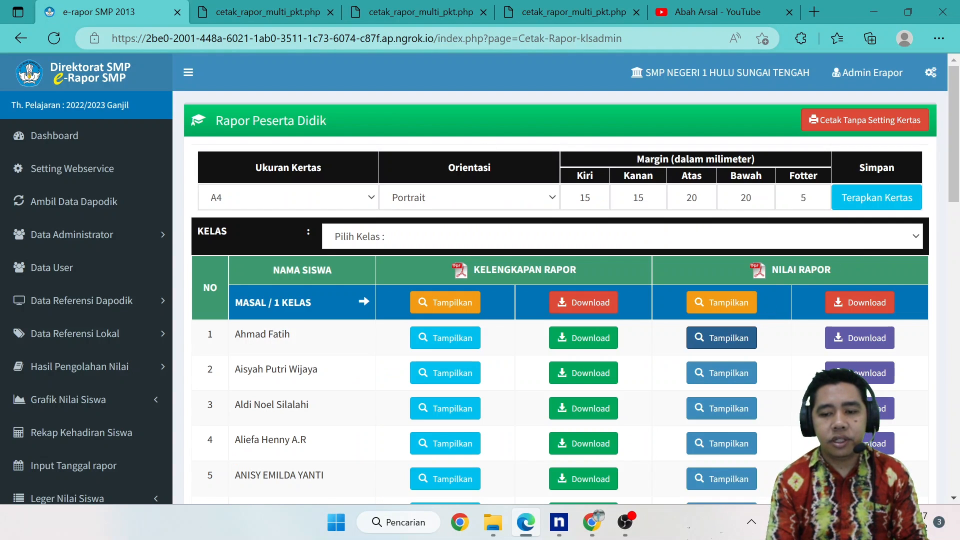
{"action": "left_click", "coordinate": [806, 197]}
{"action": "type", "text": "20"}
{"action": "left_click", "coordinate": [876, 198]}
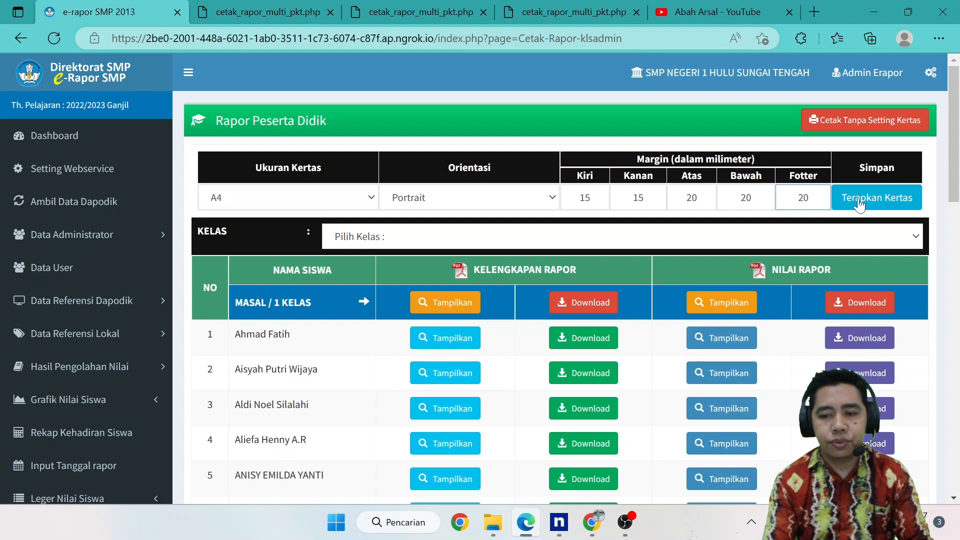
Display the first student's grade report with the 20 mm footer margin and check where the page 2 table ends.
{"action": "left_click", "coordinate": [697, 343]}
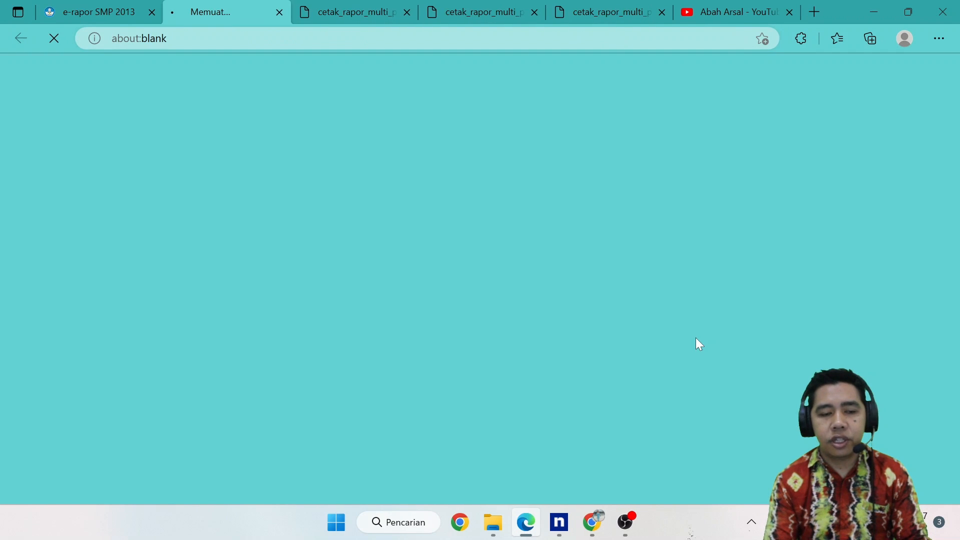
{"action": "scroll", "coordinate": [696, 343], "scroll_direction": "down", "scroll_amount": 10}
{"action": "scroll", "coordinate": [633, 305], "scroll_direction": "down", "scroll_amount": 3}
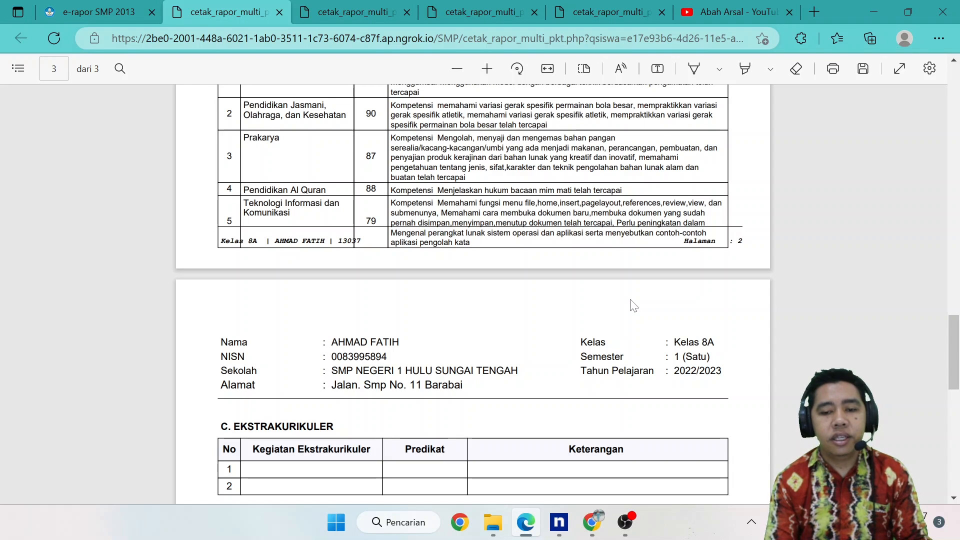
Return to the report settings, set the footer margin to 65 mm, and apply the paper settings.
{"action": "left_click", "coordinate": [95, 11]}
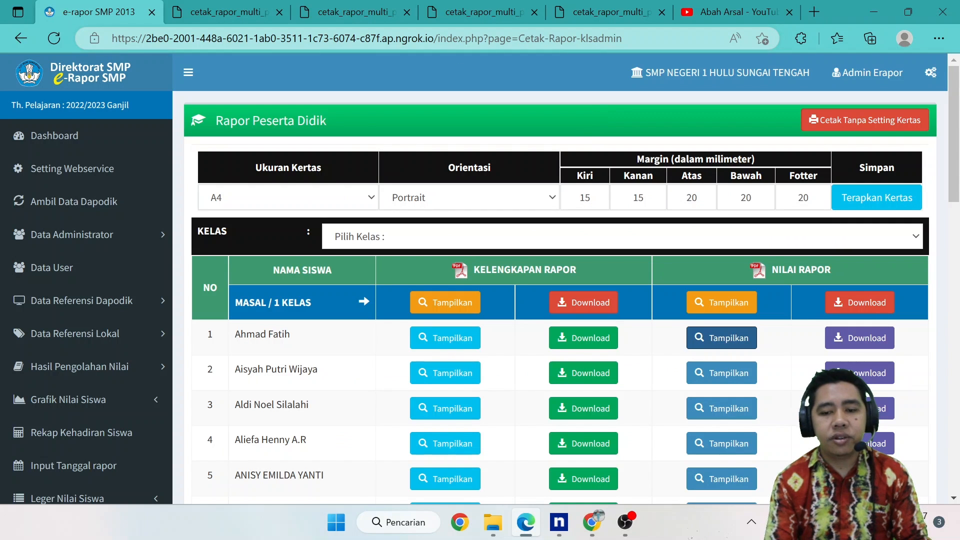
{"action": "double_click", "coordinate": [803, 197]}
{"action": "type", "text": "65"}
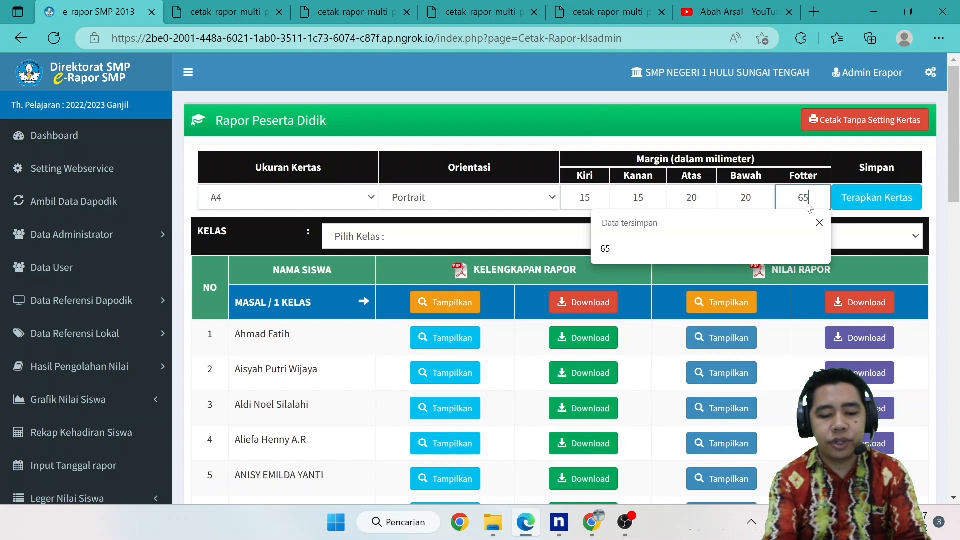
{"action": "left_click", "coordinate": [903, 200]}
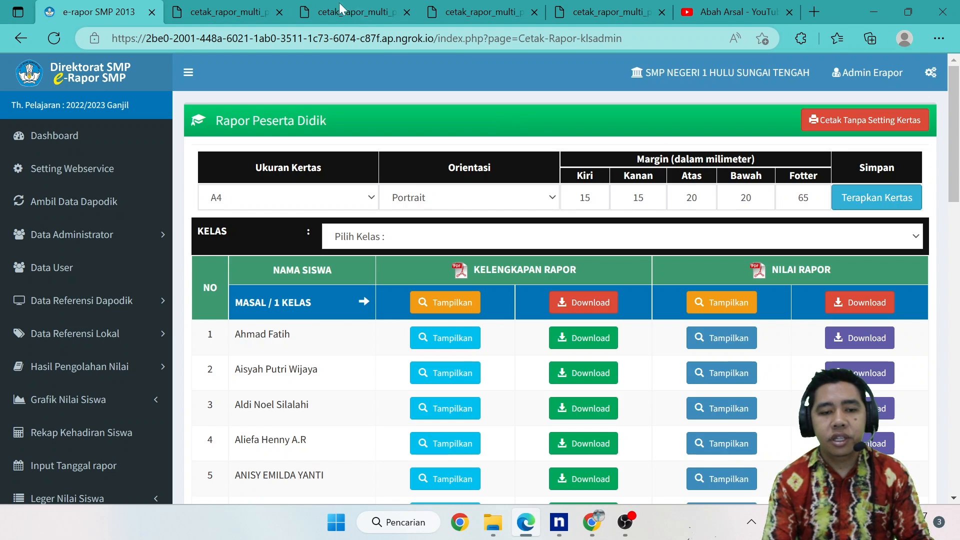
Display the first student's grade report with the 65 mm footer margin and check the table against the page 2 footer.
{"action": "left_click", "coordinate": [737, 350]}
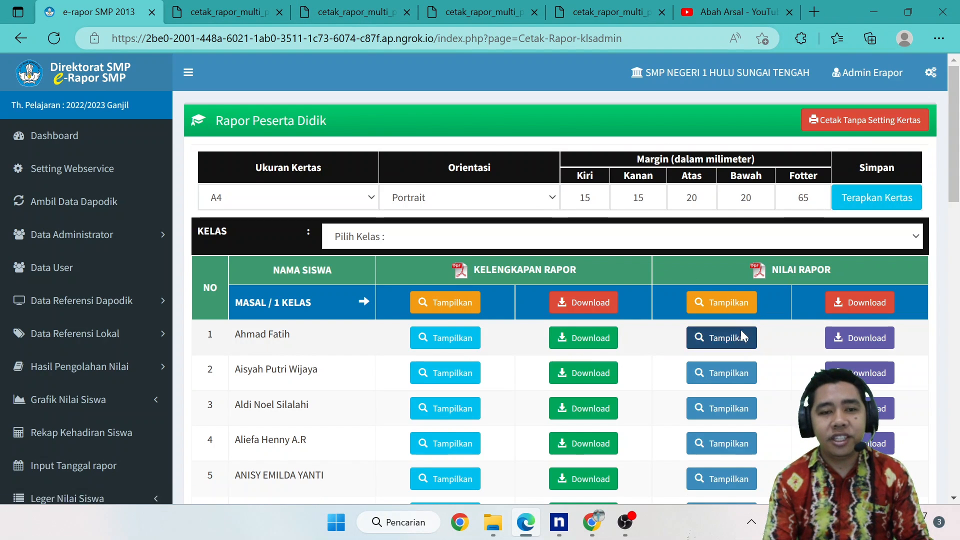
{"action": "scroll", "coordinate": [606, 318], "scroll_direction": "down", "scroll_amount": 8}
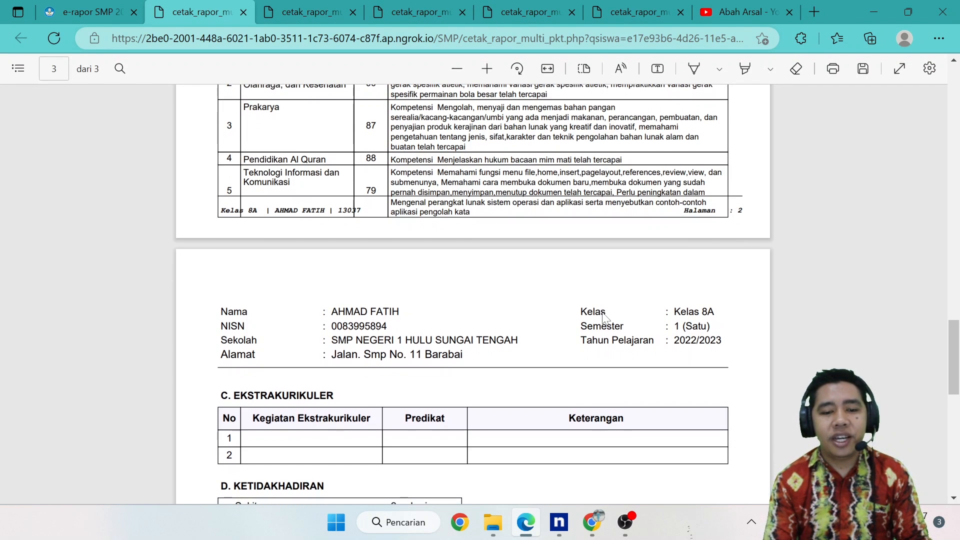
{"action": "scroll", "coordinate": [605, 318], "scroll_direction": "up", "scroll_amount": 5}
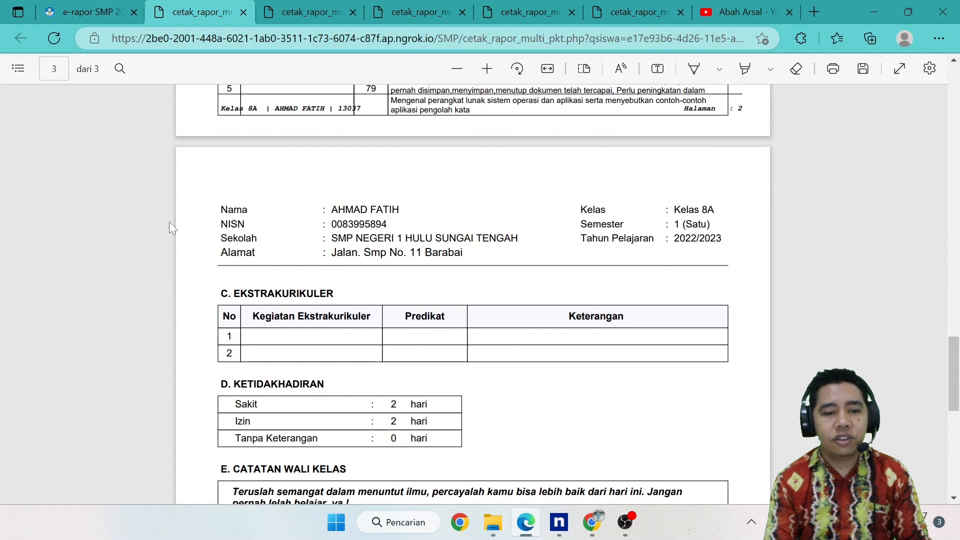
Reload the Cetak Rapor page from the report settings, enter a 65 mm footer margin again, and apply the paper settings.
{"action": "left_click", "coordinate": [95, 11]}
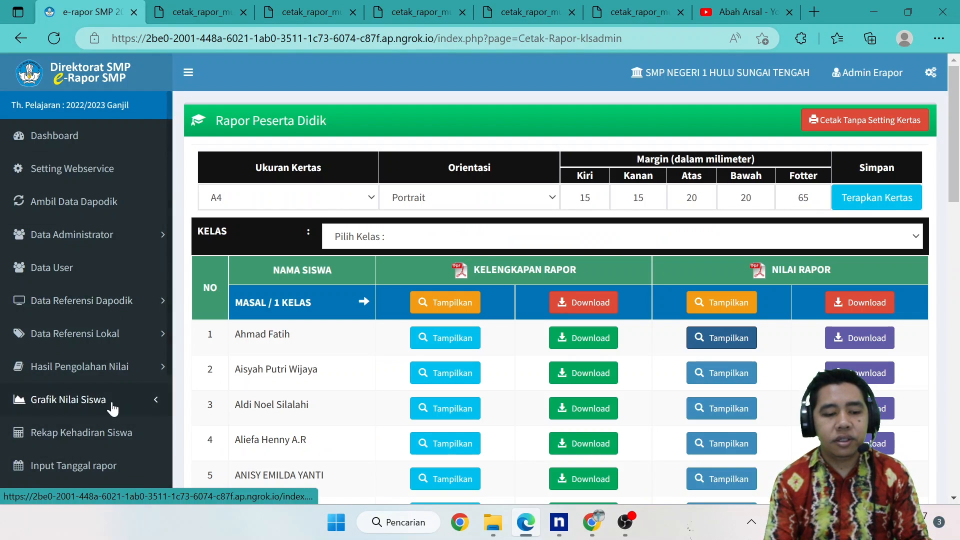
{"action": "scroll", "coordinate": [100, 425], "scroll_direction": "down", "scroll_amount": 4}
{"action": "left_click", "coordinate": [80, 344]}
{"action": "left_click", "coordinate": [66, 373]}
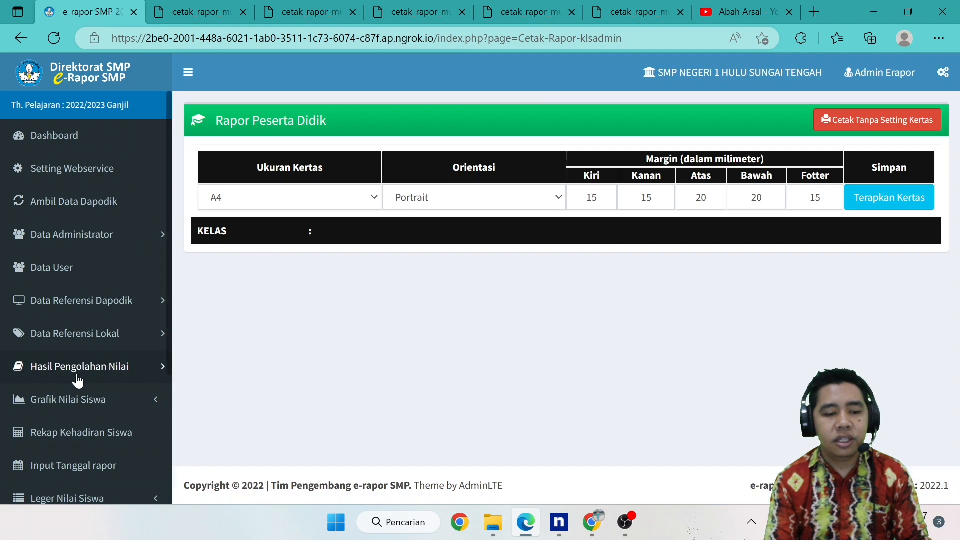
{"action": "left_click", "coordinate": [815, 197]}
{"action": "key", "text": "BackSpace"}
{"action": "key", "text": "BackSpace"}
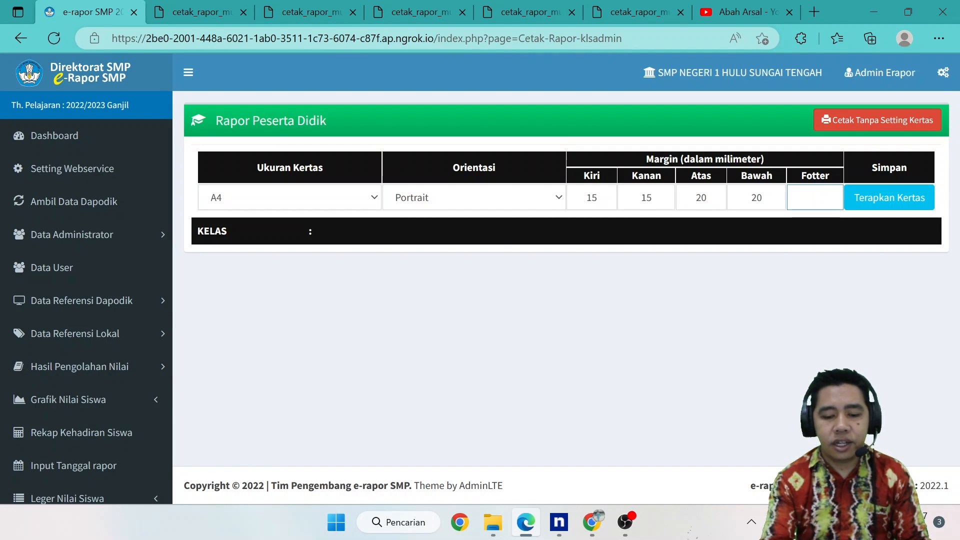
{"action": "type", "text": "65"}
{"action": "left_click", "coordinate": [868, 195]}
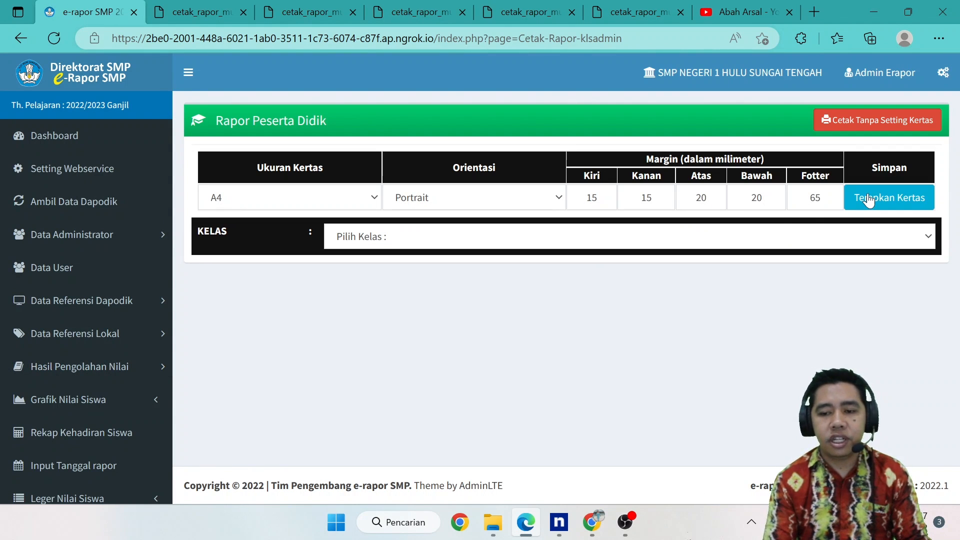
Display the first Kelas 8A student's grade report with the reapplied 65 mm footer margin and check the tables against the page 1 and 2 footers.
{"action": "left_click", "coordinate": [754, 235]}
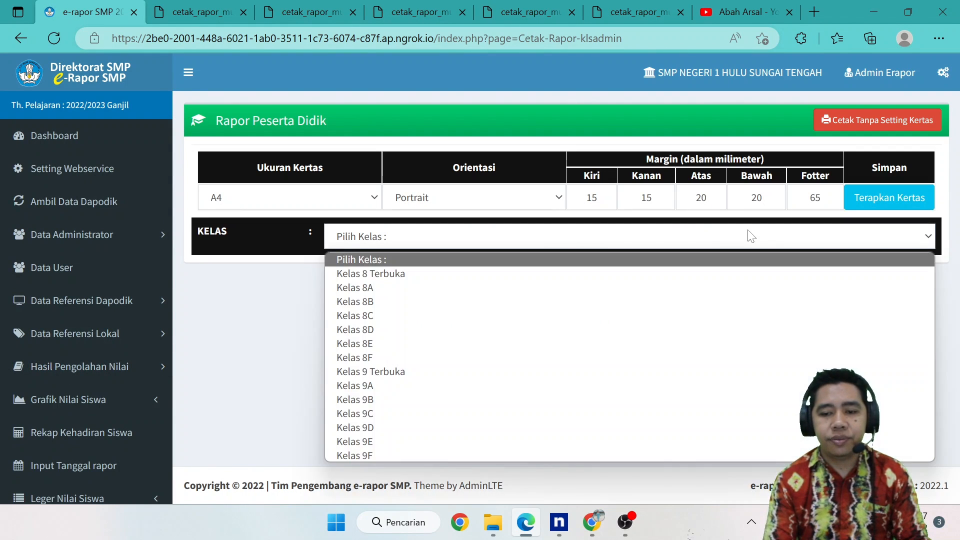
{"action": "left_click", "coordinate": [420, 291]}
{"action": "left_click", "coordinate": [709, 334]}
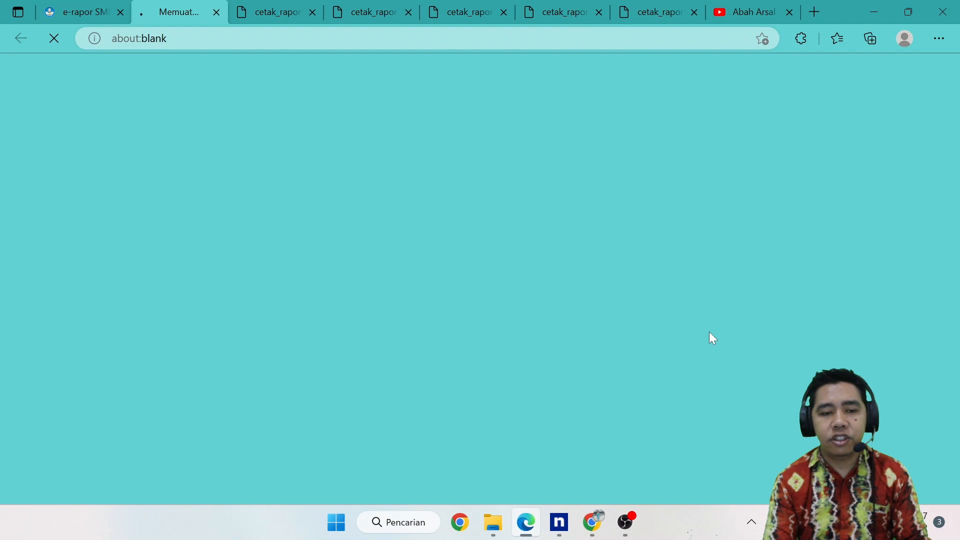
{"action": "scroll", "coordinate": [710, 332], "scroll_direction": "down", "scroll_amount": 8}
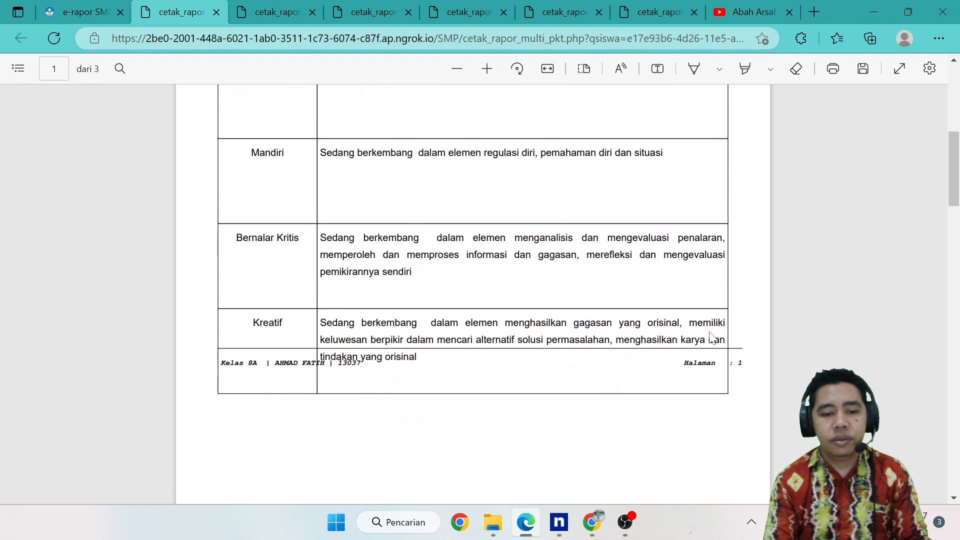
{"action": "scroll", "coordinate": [712, 338], "scroll_direction": "down", "scroll_amount": 15}
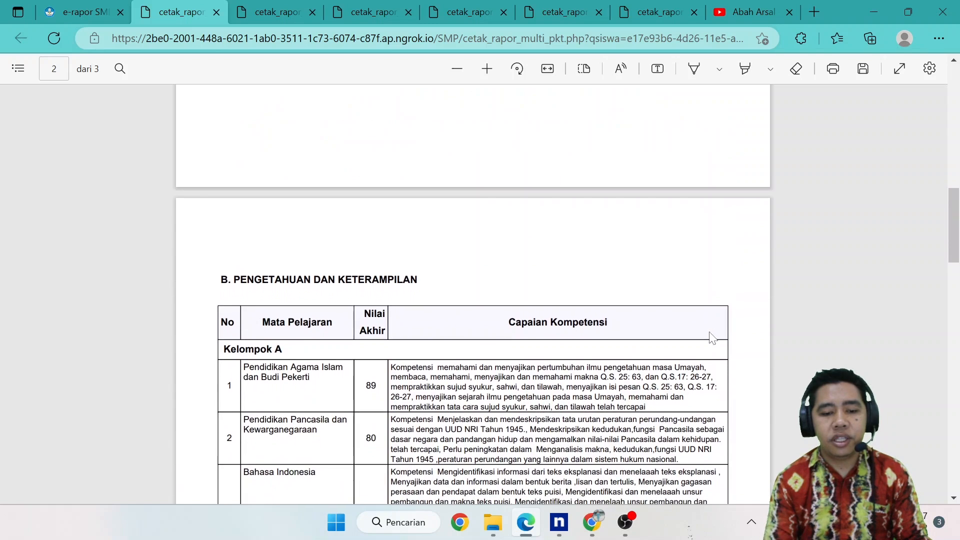
{"action": "scroll", "coordinate": [712, 338], "scroll_direction": "down", "scroll_amount": 1}
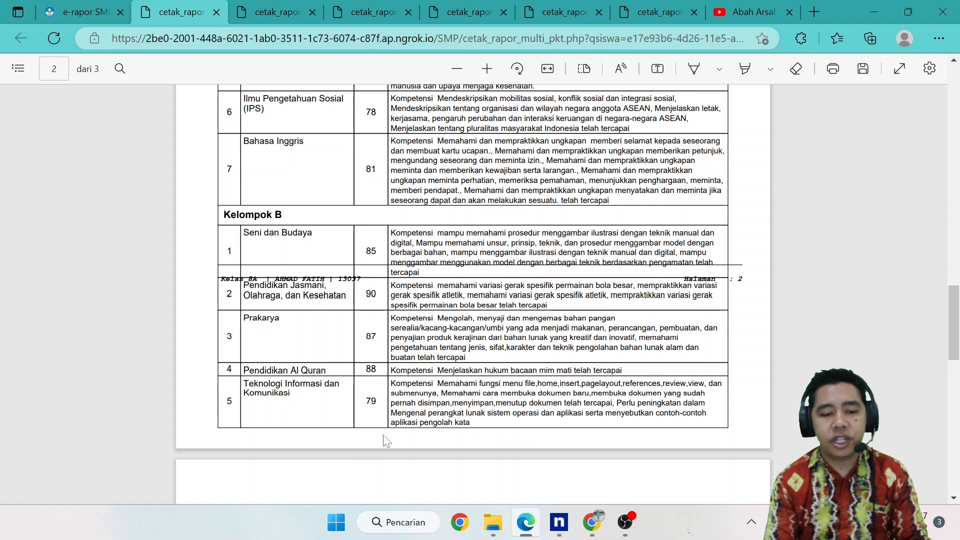
Reload the Cetak Rapor page from the report settings, set the footer margin to 5 mm, and apply the paper settings.
{"action": "left_click", "coordinate": [78, 11]}
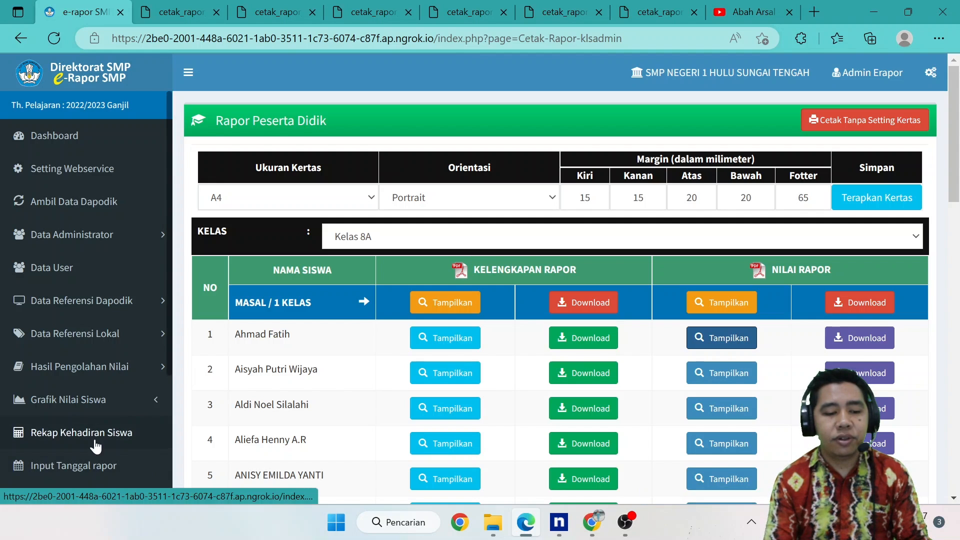
{"action": "scroll", "coordinate": [94, 450], "scroll_direction": "down", "scroll_amount": 3}
{"action": "left_click", "coordinate": [70, 382]}
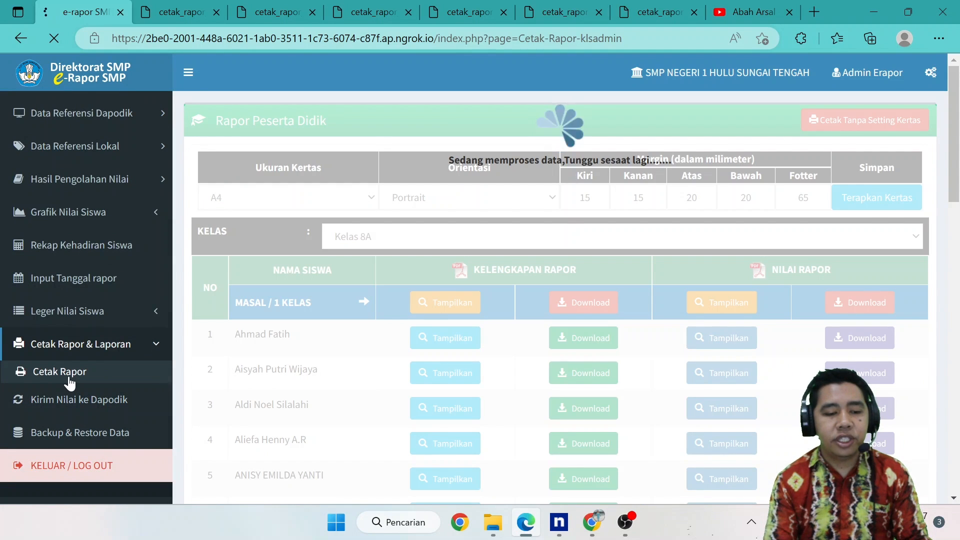
{"action": "left_click", "coordinate": [879, 198]}
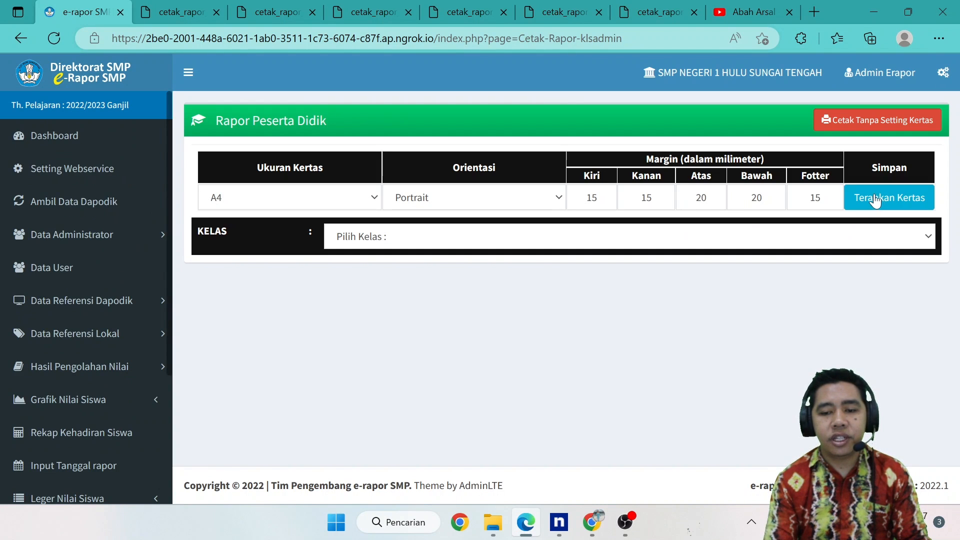
{"action": "left_click", "coordinate": [823, 197]}
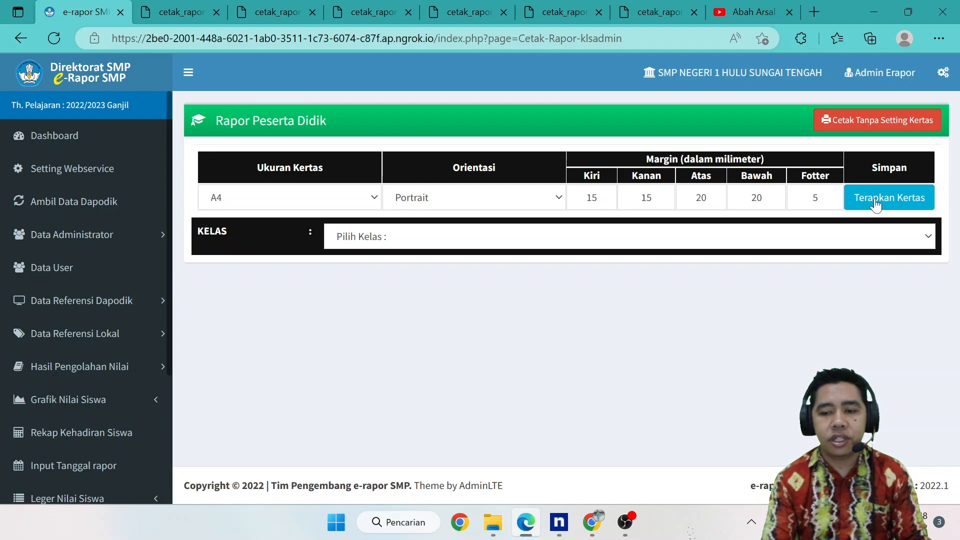
Display the first Kelas 8A student's grade report with the 5 mm footer margin and check the footer position on pages 1 and 2.
{"action": "left_click", "coordinate": [745, 242]}
{"action": "left_click", "coordinate": [560, 287]}
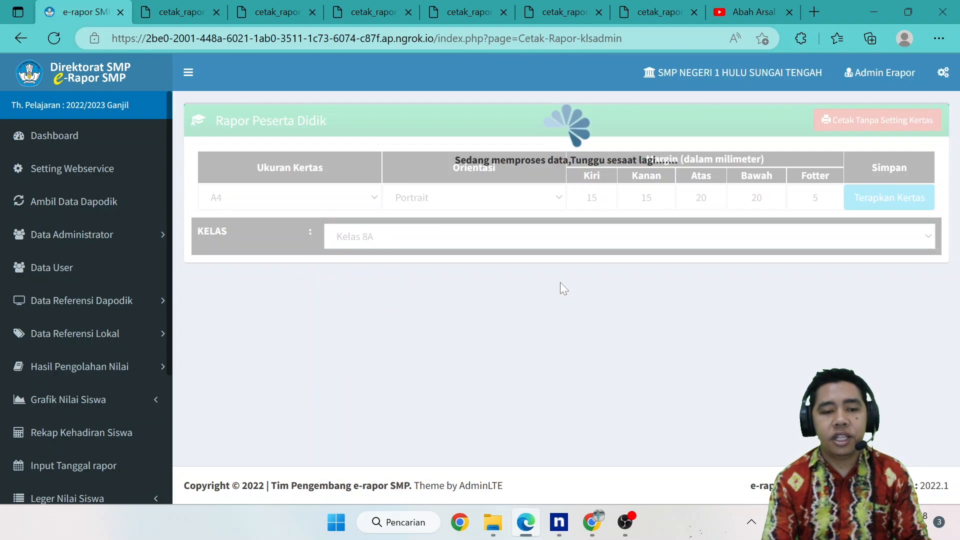
{"action": "left_click", "coordinate": [716, 331]}
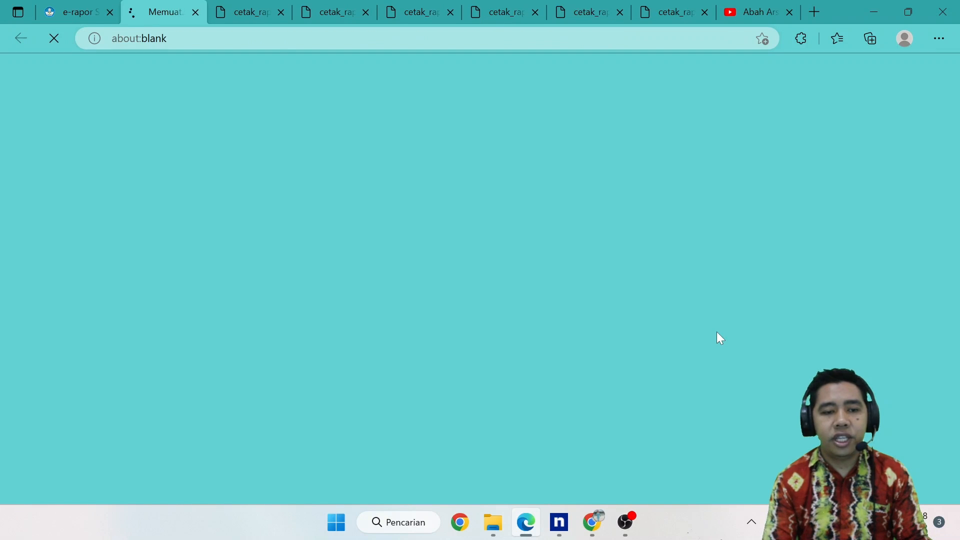
{"action": "scroll", "coordinate": [717, 335], "scroll_direction": "down", "scroll_amount": 15}
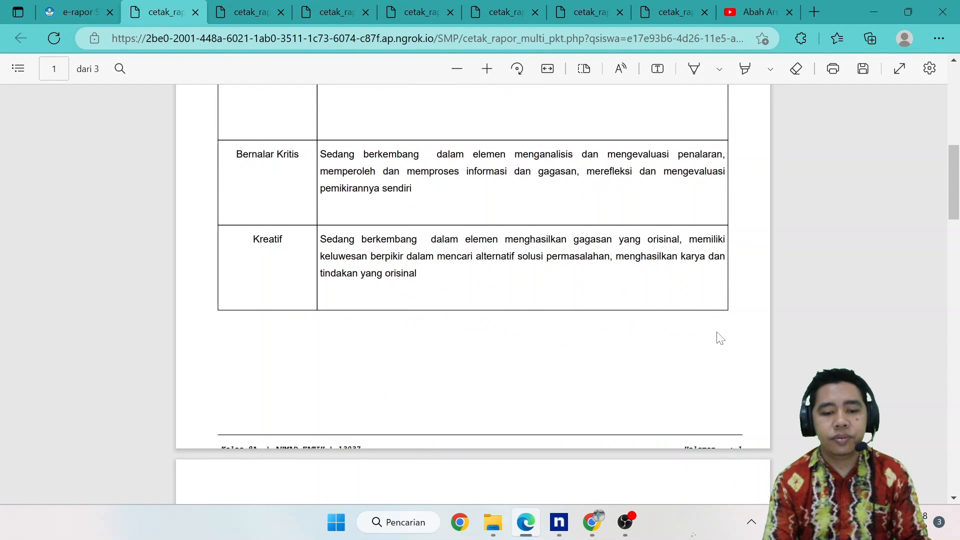
{"action": "scroll", "coordinate": [718, 338], "scroll_direction": "down", "scroll_amount": 10}
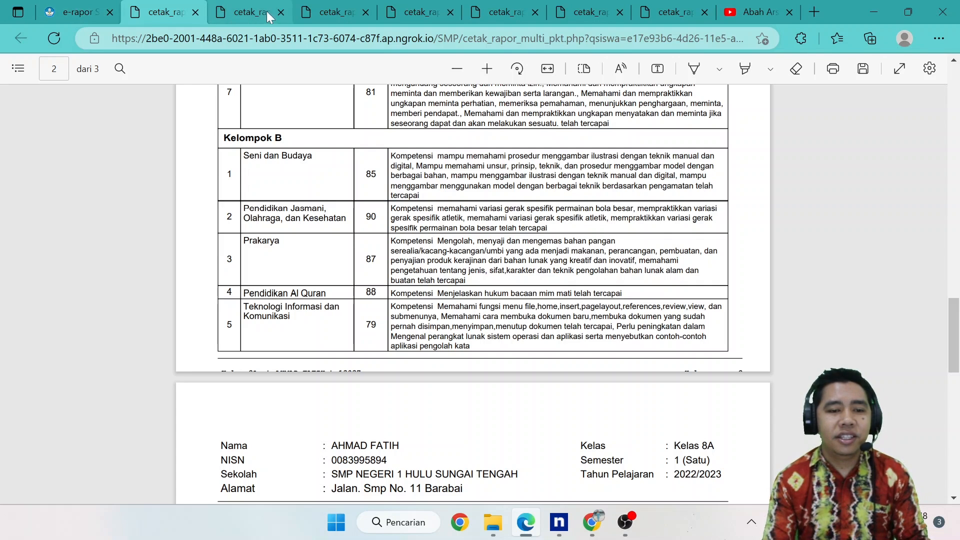
Close three of the older report previews.
{"action": "left_click", "coordinate": [281, 12]}
{"action": "left_click", "coordinate": [281, 12]}
{"action": "left_click", "coordinate": [281, 12]}
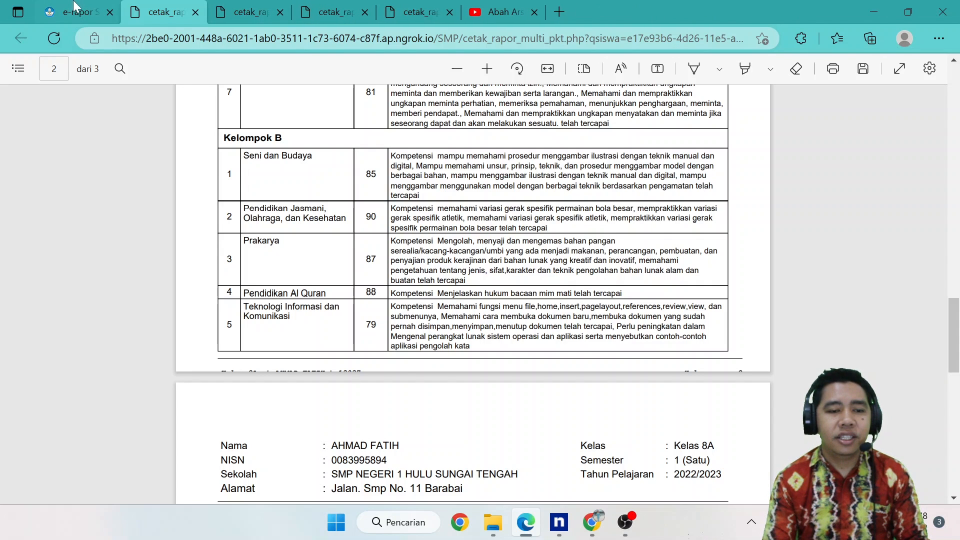
Return to the report settings, reload the Cetak Rapor page, set the footer margin to 7 mm, and apply the paper settings.
{"action": "left_click", "coordinate": [74, 7]}
{"action": "scroll", "coordinate": [101, 270], "scroll_direction": "down", "scroll_amount": 4}
{"action": "scroll", "coordinate": [101, 270], "scroll_direction": "up", "scroll_amount": 1}
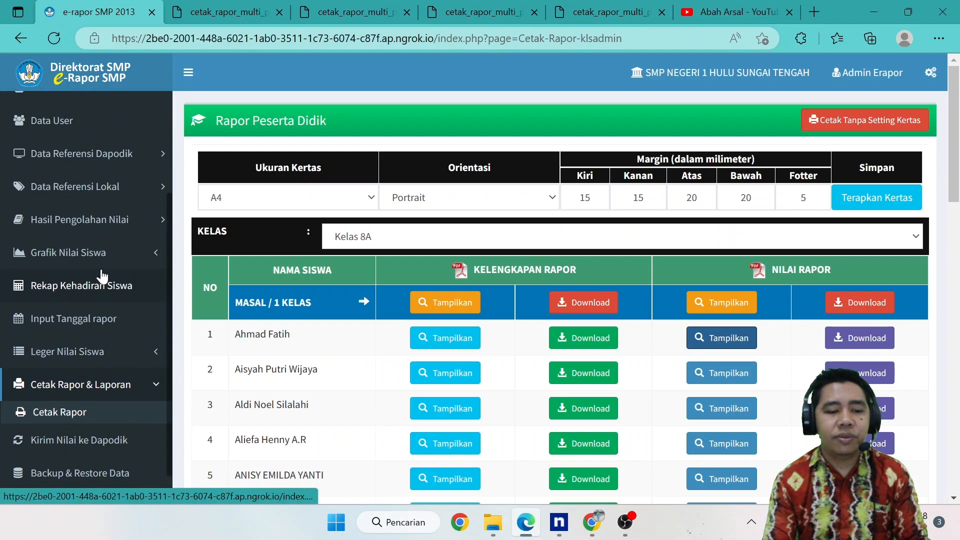
{"action": "left_click", "coordinate": [86, 410]}
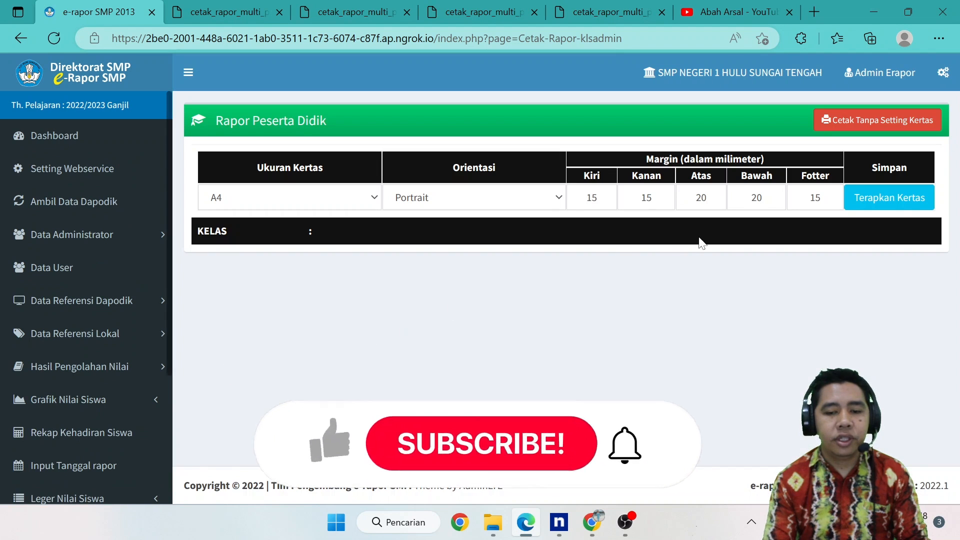
{"action": "double_click", "coordinate": [815, 198]}
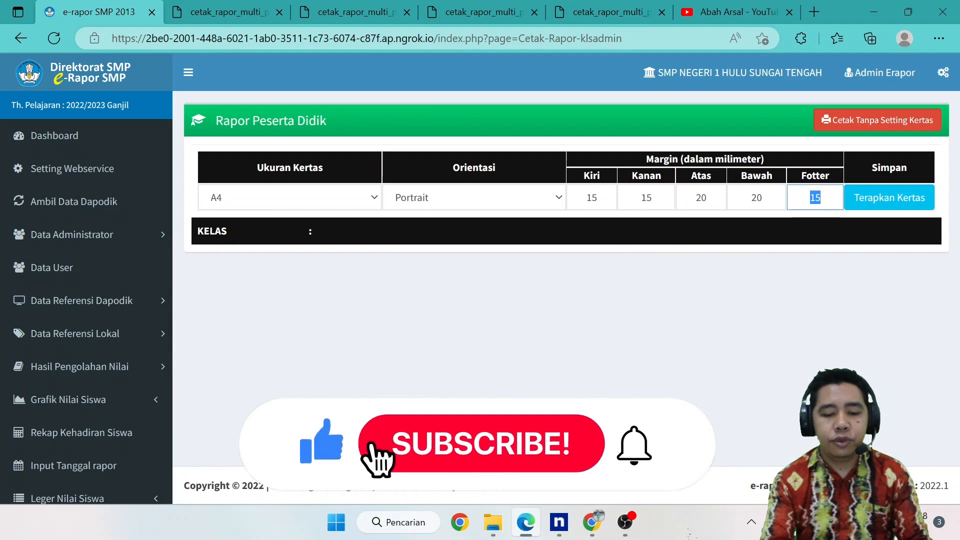
{"action": "type", "text": "7"}
{"action": "left_click", "coordinate": [875, 200]}
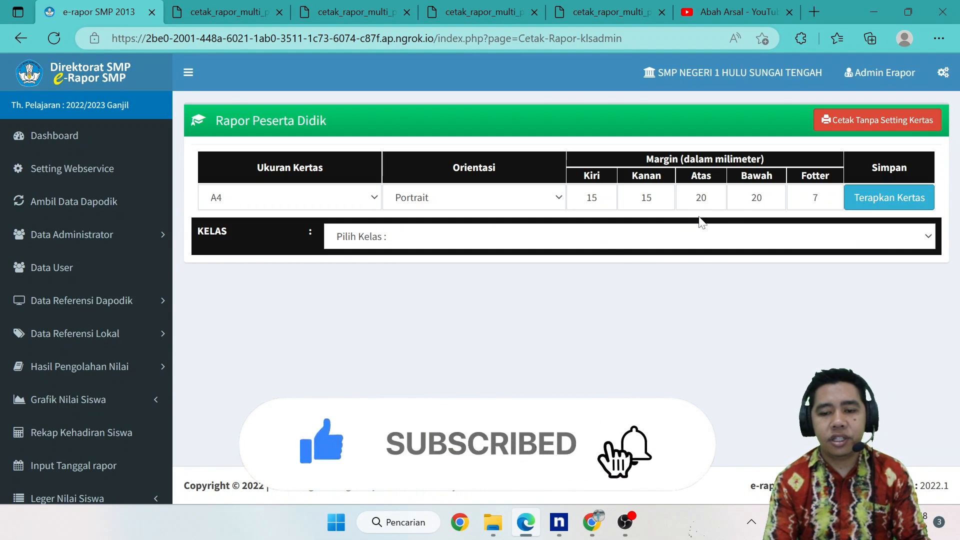
Display the first Kelas 8A student's grade report with the 7 mm footer margin and check the page 2 table against its footer.
{"action": "left_click", "coordinate": [601, 244]}
{"action": "left_click", "coordinate": [418, 285]}
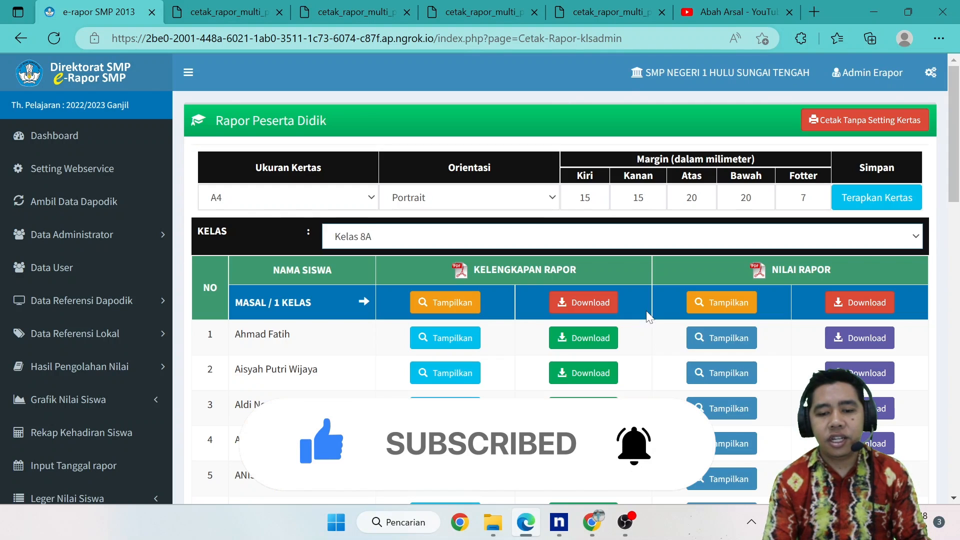
{"action": "left_click", "coordinate": [715, 335]}
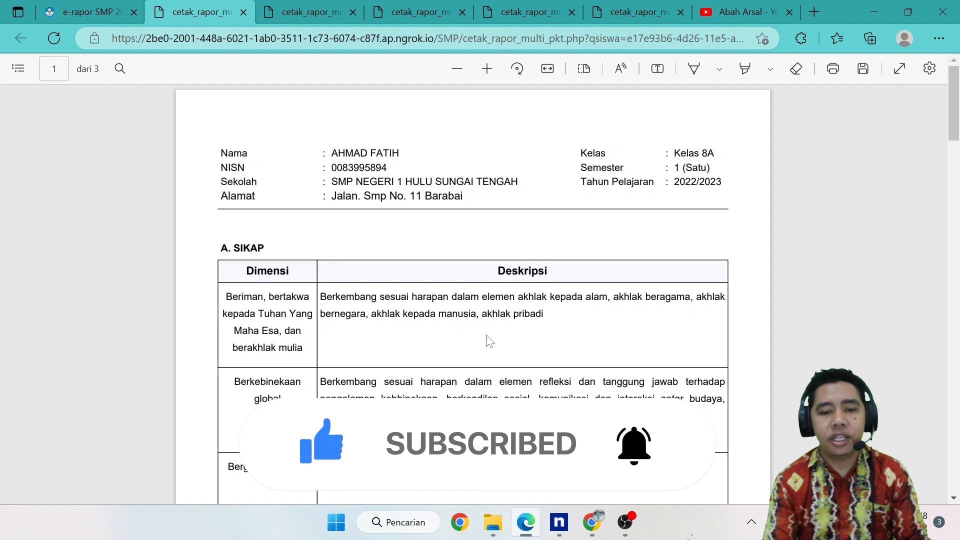
{"action": "scroll", "coordinate": [486, 336], "scroll_direction": "down", "scroll_amount": 15}
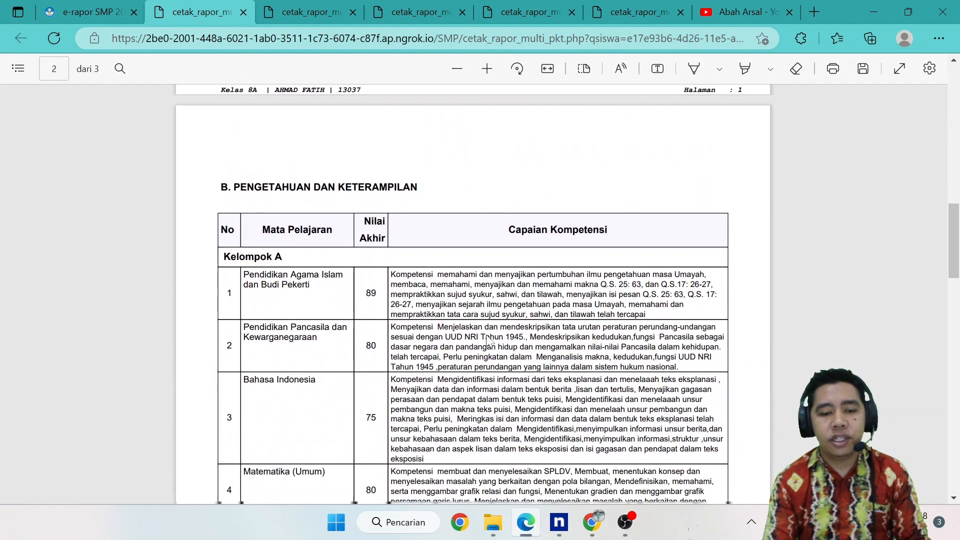
{"action": "scroll", "coordinate": [488, 340], "scroll_direction": "down", "scroll_amount": 15}
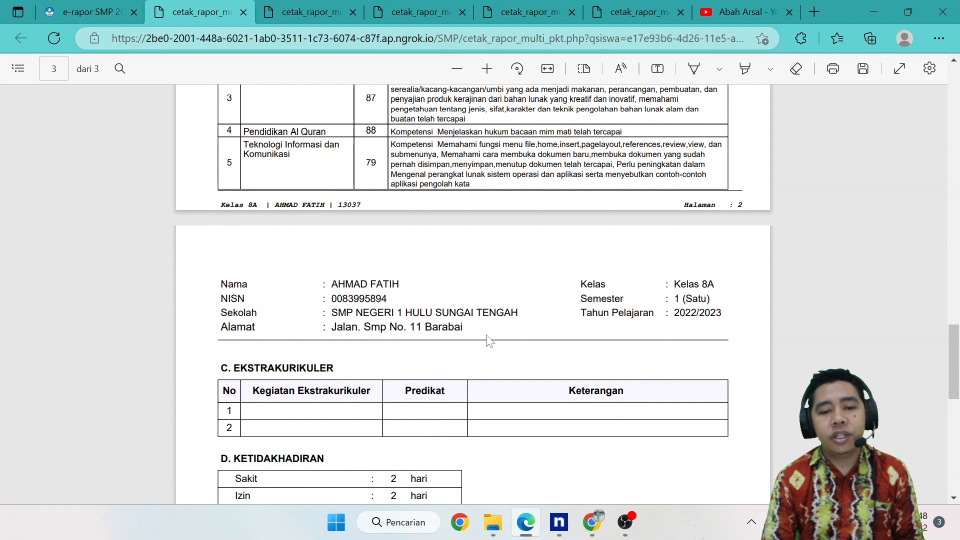
{"action": "scroll", "coordinate": [488, 342], "scroll_direction": "up", "scroll_amount": 5}
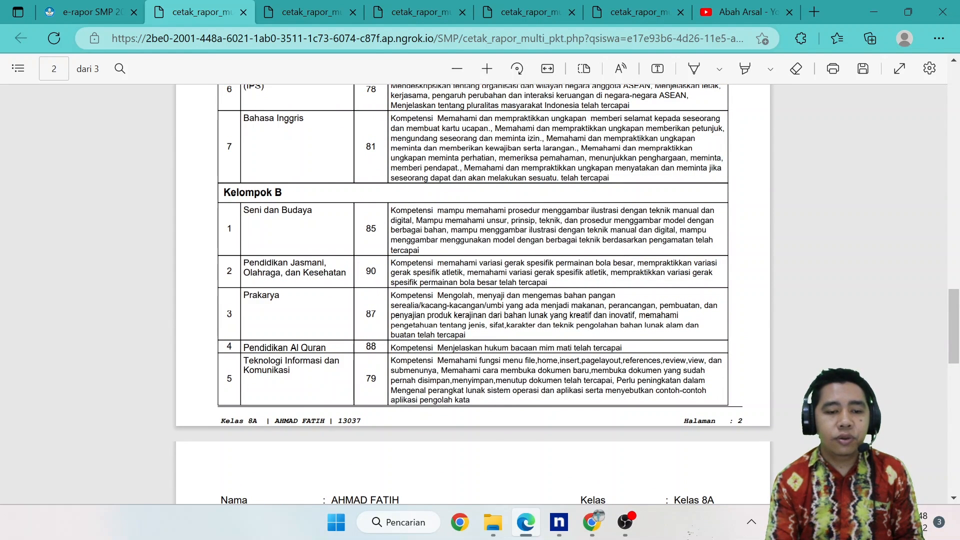
{"action": "scroll", "coordinate": [305, 414], "scroll_direction": "down", "scroll_amount": 8}
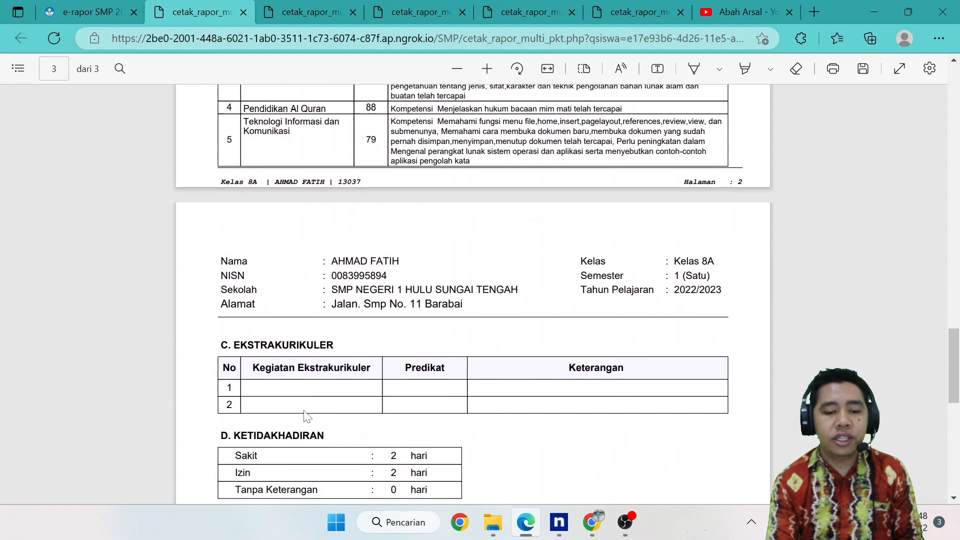
Return to the report settings, reload the Cetak Rapor page, set the bottom margin (Bawah) to 65 mm, and apply the paper settings.
{"action": "left_click", "coordinate": [83, 12]}
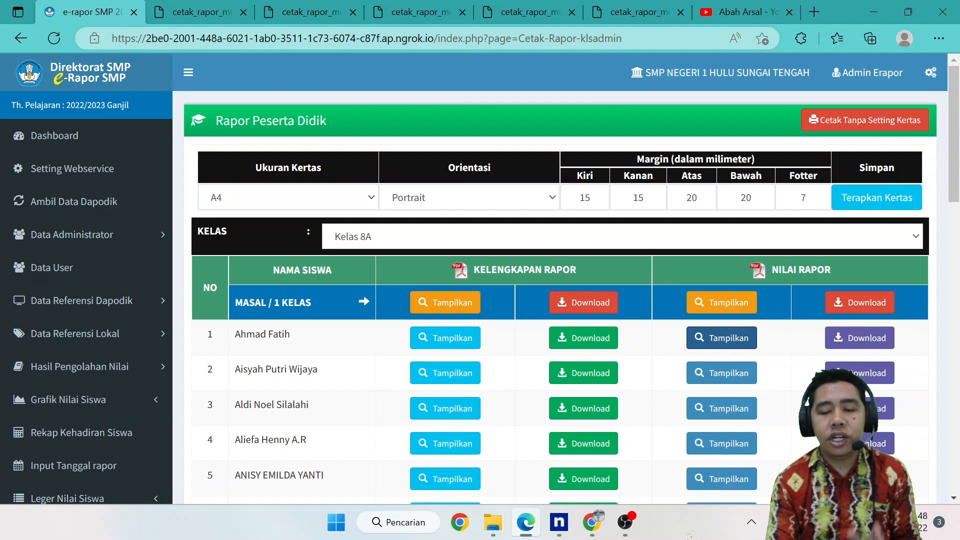
{"action": "scroll", "coordinate": [75, 345], "scroll_direction": "down", "scroll_amount": 2}
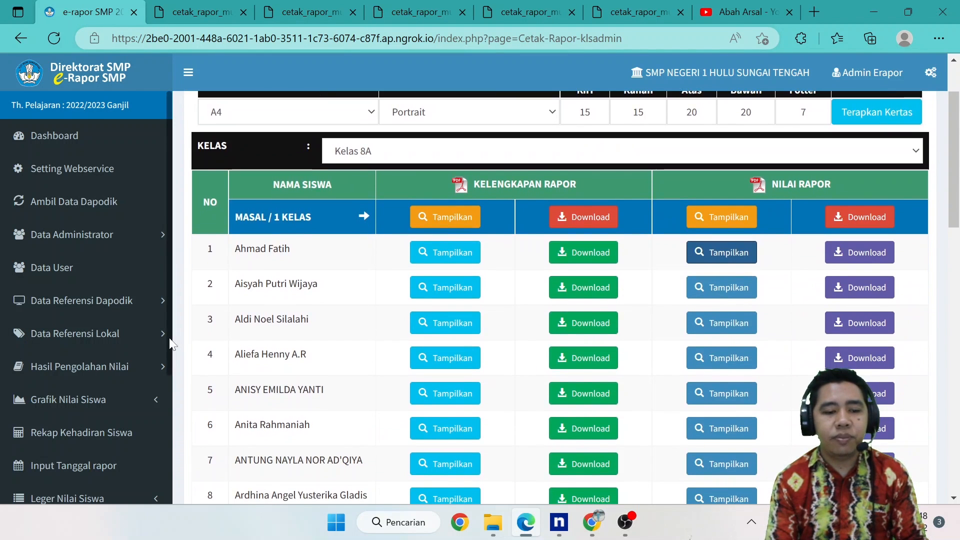
{"action": "scroll", "coordinate": [74, 380], "scroll_direction": "down", "scroll_amount": 2}
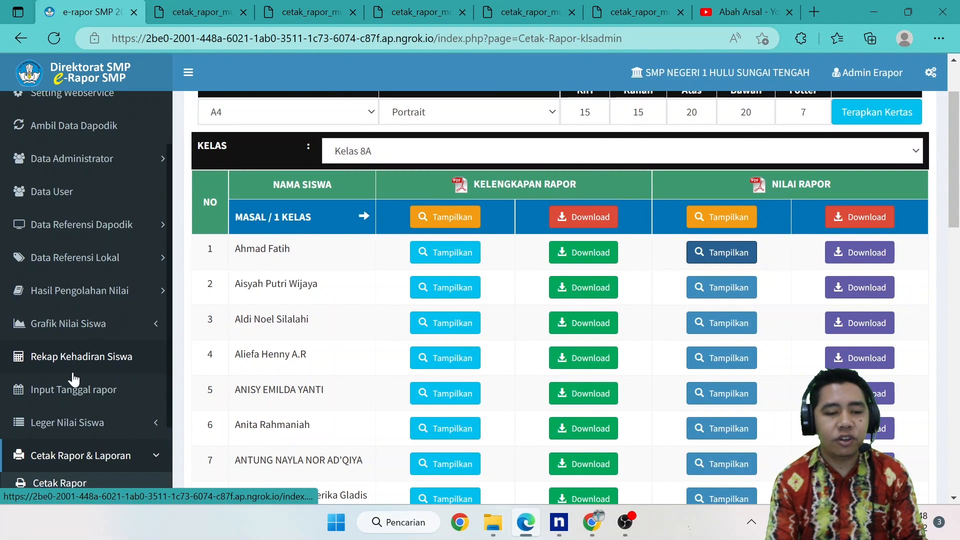
{"action": "left_click", "coordinate": [76, 484]}
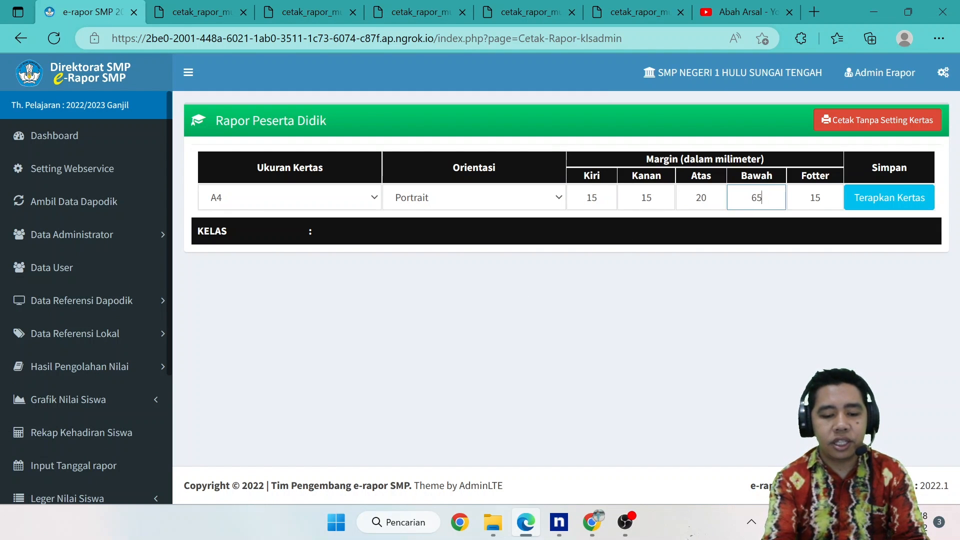
{"action": "left_click", "coordinate": [899, 214]}
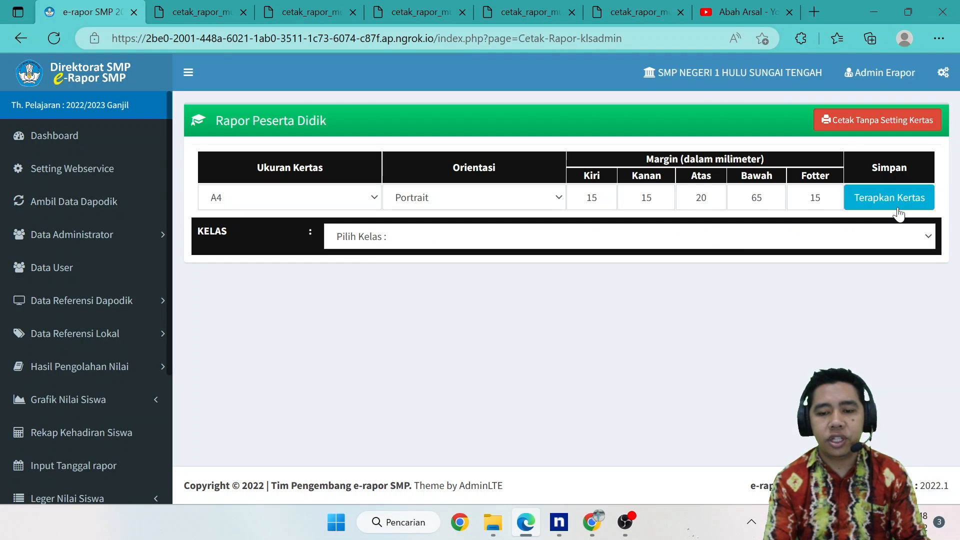
Display the first Kelas 8A student's grade report with the 65 mm bottom margin and examine the table breaks and footers on pages 1 to 3.
{"action": "left_click", "coordinate": [729, 240]}
{"action": "left_click", "coordinate": [535, 288]}
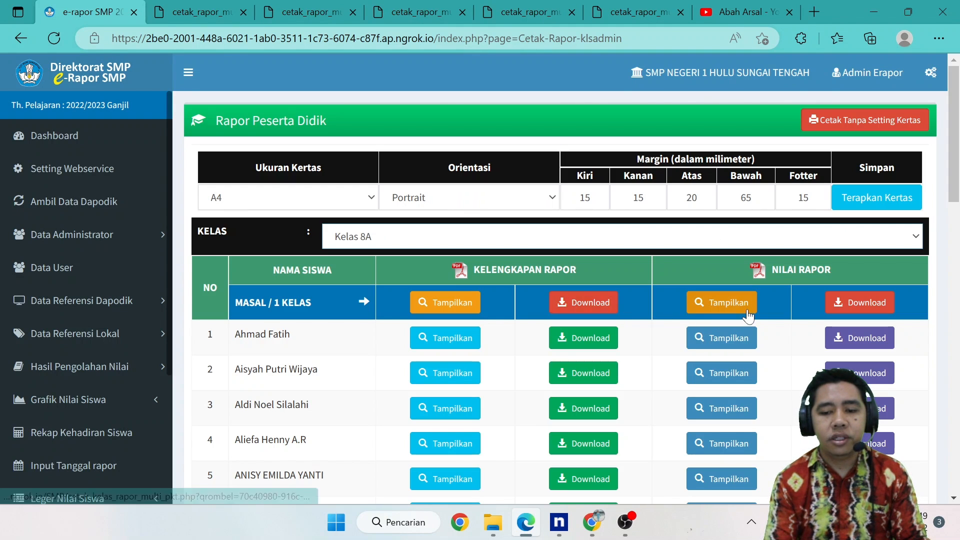
{"action": "left_click", "coordinate": [720, 338]}
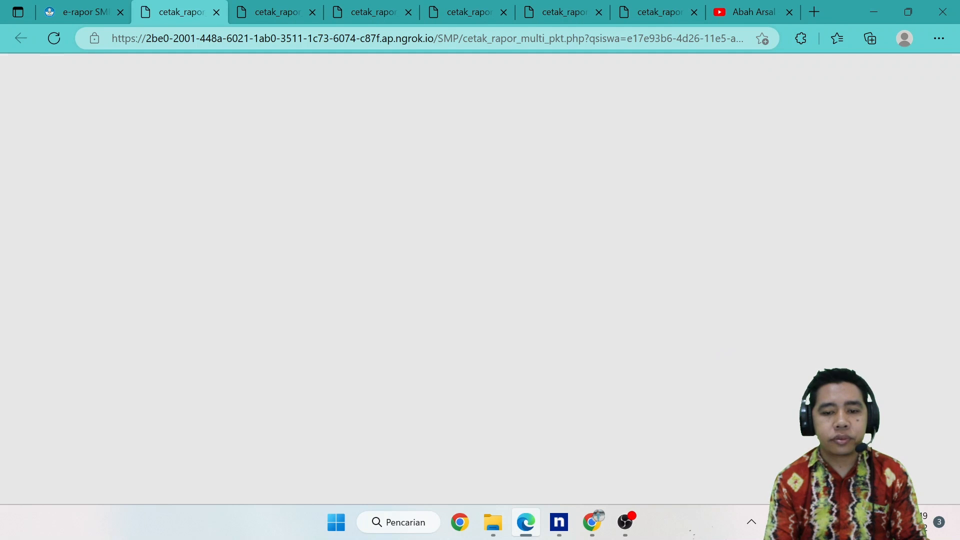
{"action": "scroll", "coordinate": [721, 338], "scroll_direction": "down", "scroll_amount": 7}
{"action": "scroll", "coordinate": [473, 294], "scroll_direction": "down", "scroll_amount": 5}
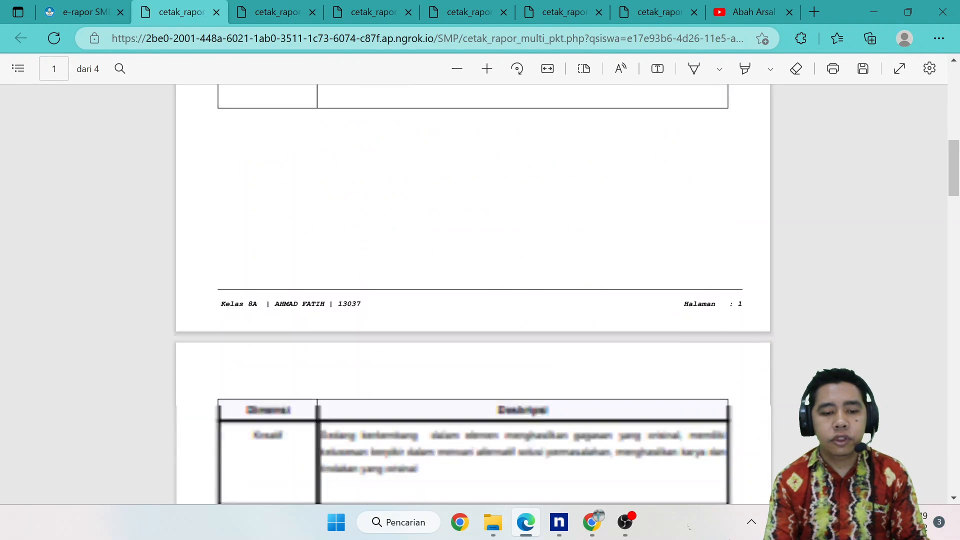
{"action": "scroll", "coordinate": [472, 294], "scroll_direction": "down", "scroll_amount": 12}
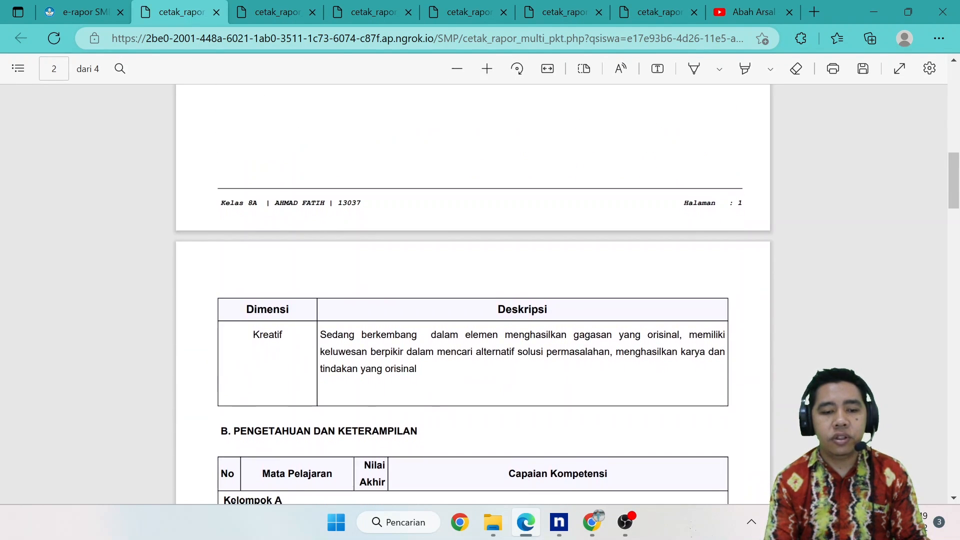
{"action": "scroll", "coordinate": [473, 294], "scroll_direction": "down", "scroll_amount": 8}
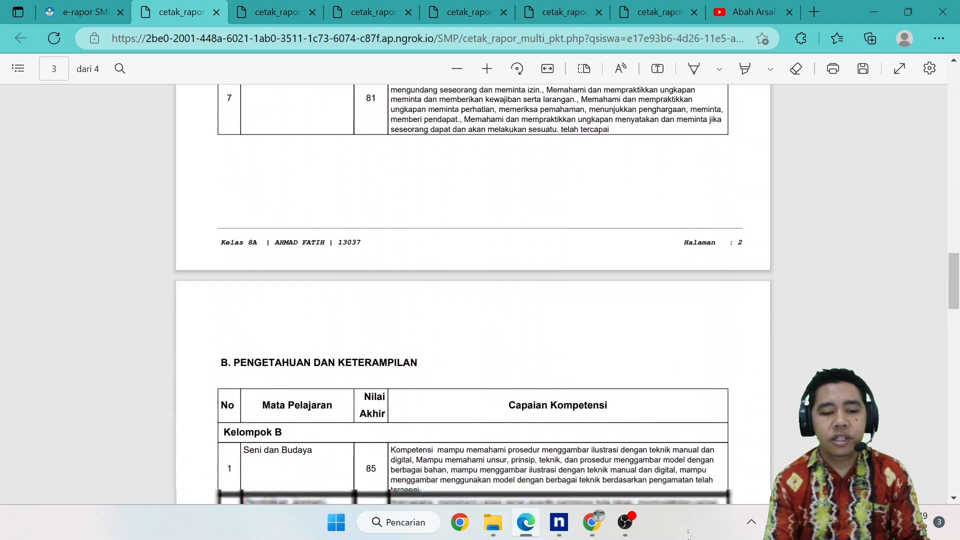
{"action": "scroll", "coordinate": [472, 294], "scroll_direction": "up", "scroll_amount": 10}
{"action": "scroll", "coordinate": [473, 294], "scroll_direction": "up", "scroll_amount": 10}
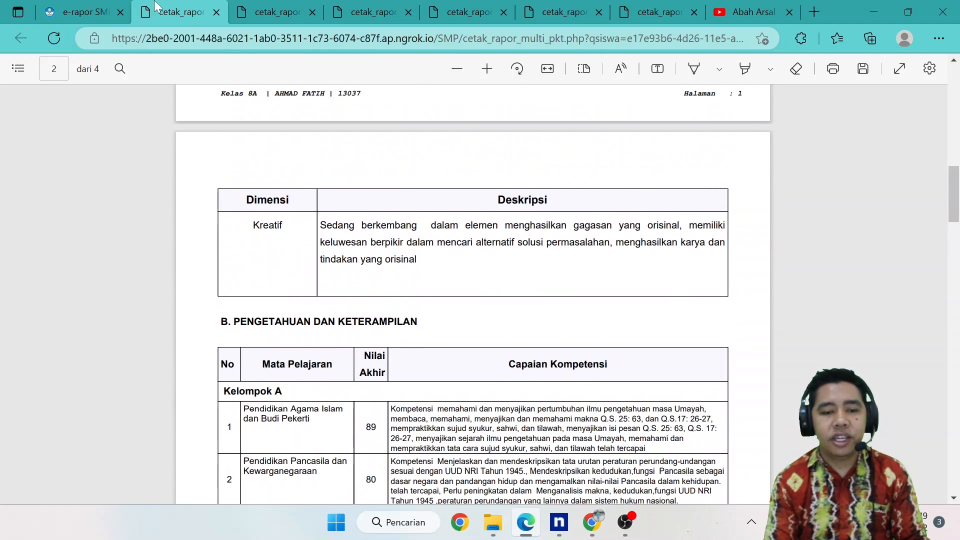
Return to the report settings, reload the Cetak Rapor page, set the bottom margin (Bawah) to 60 mm, and apply the paper settings.
{"action": "left_click", "coordinate": [83, 12]}
{"action": "scroll", "coordinate": [100, 395], "scroll_direction": "down", "scroll_amount": 3}
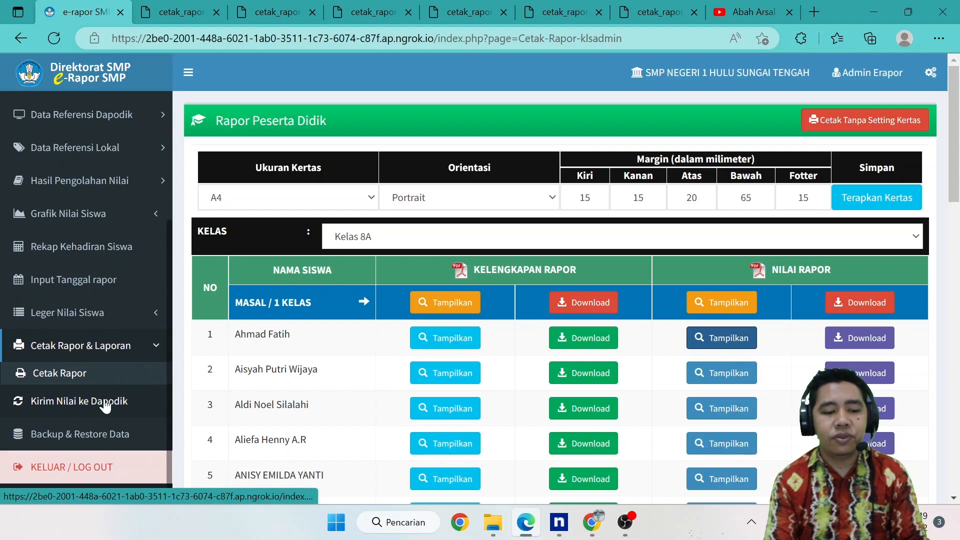
{"action": "left_click", "coordinate": [31, 376]}
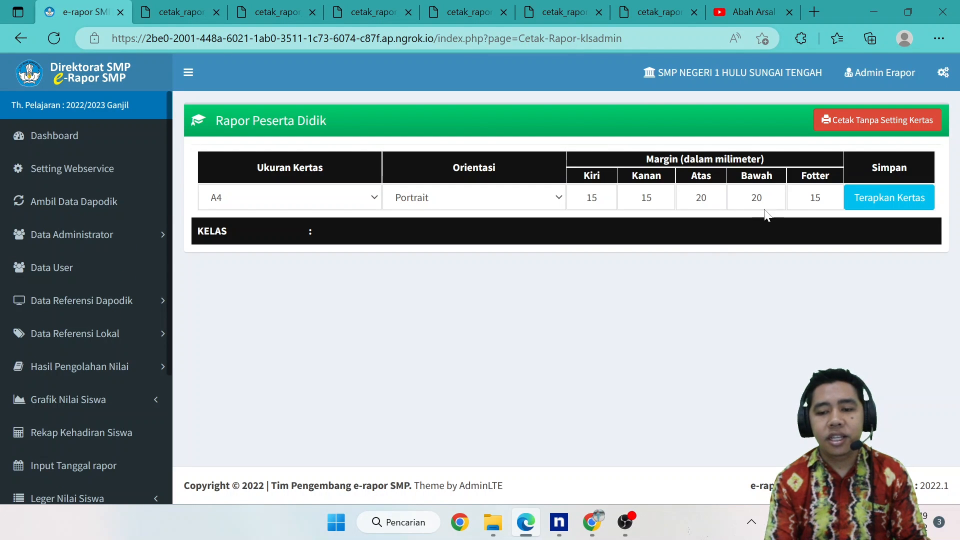
{"action": "double_click", "coordinate": [757, 198]}
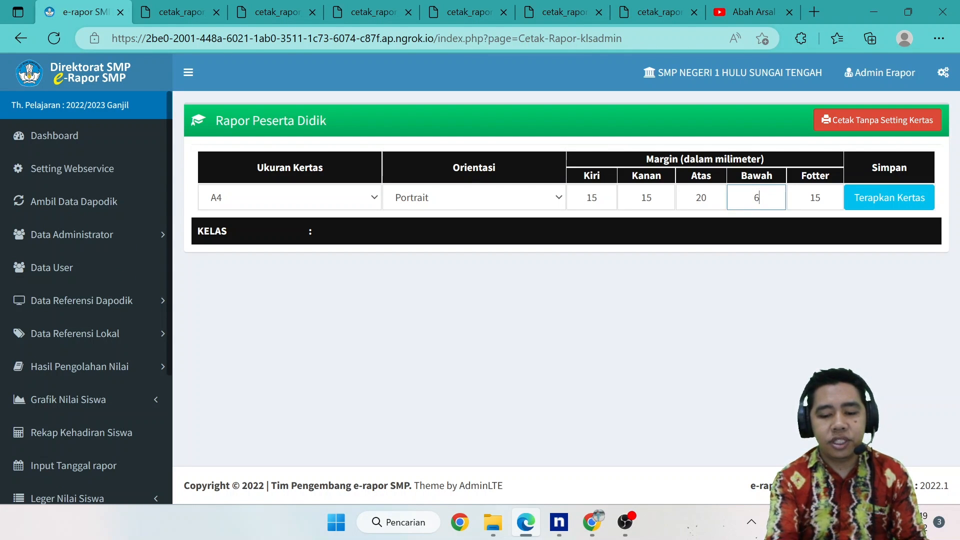
{"action": "type", "text": "60"}
{"action": "left_click", "coordinate": [880, 198]}
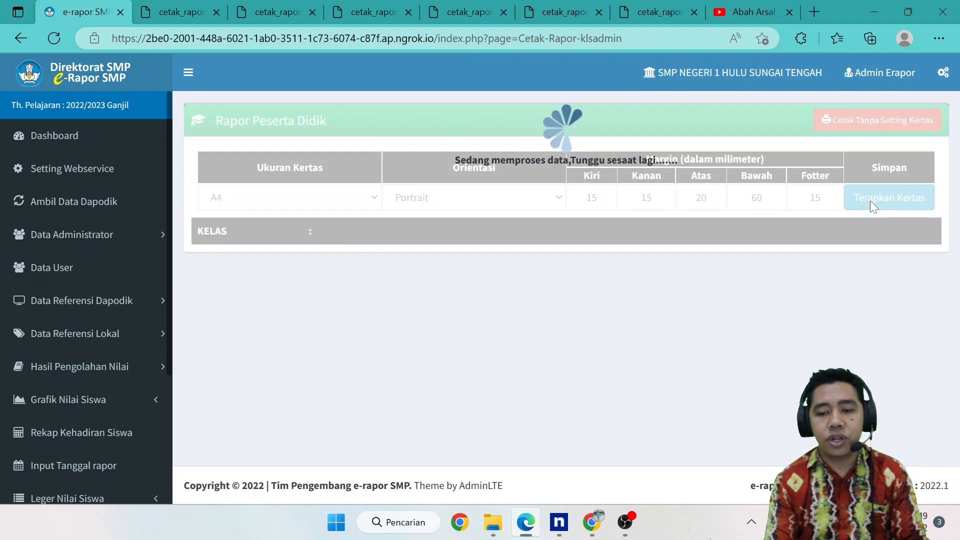
Close the open report preview, return to the report settings, and display the grade report of the first student in Kelas 9A.
{"action": "left_click", "coordinate": [207, 12]}
{"action": "left_click", "coordinate": [90, 7]}
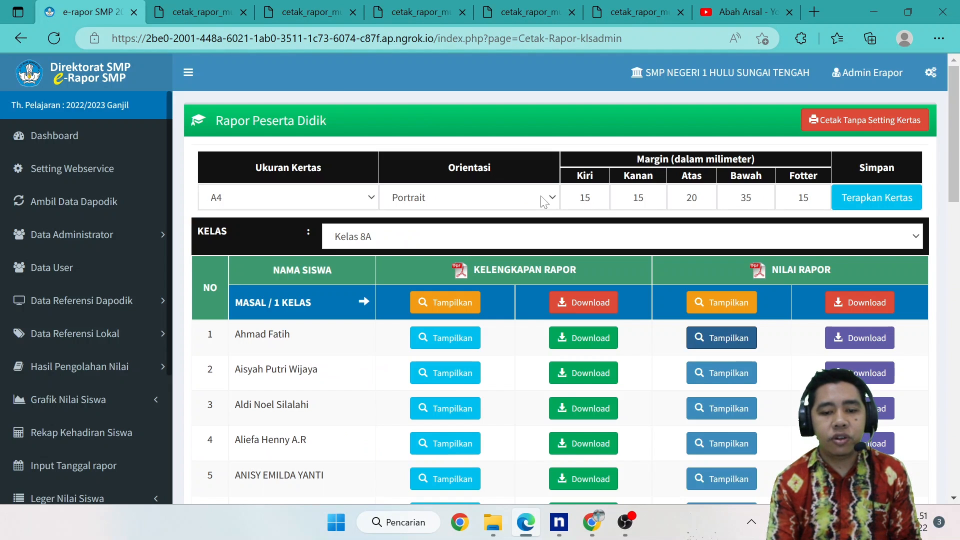
{"action": "left_click", "coordinate": [557, 246]}
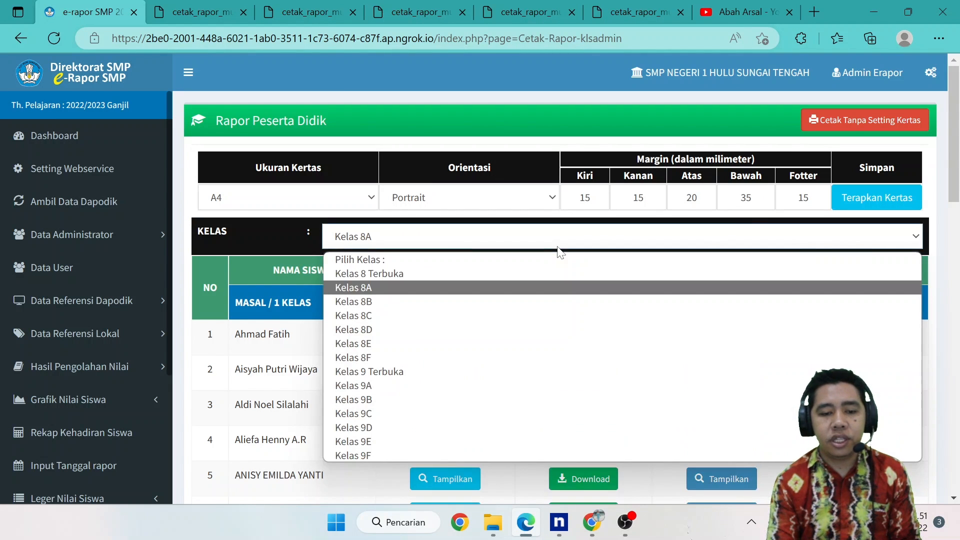
{"action": "left_click", "coordinate": [423, 390]}
{"action": "left_click", "coordinate": [709, 342]}
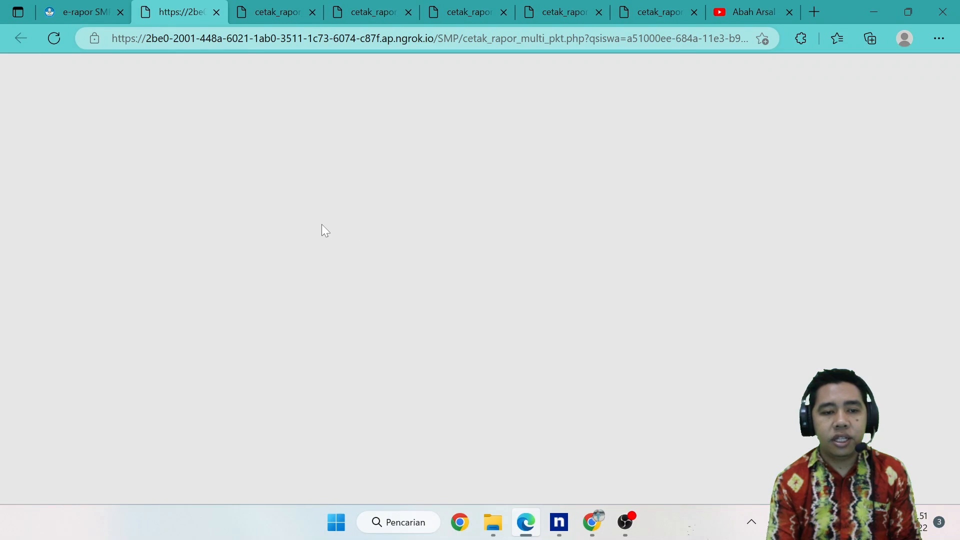
Examine the table breaks and footer spacing on pages 2 and 3 of the Kelas 9A report, and close it.
{"action": "scroll", "coordinate": [322, 225], "scroll_direction": "down", "scroll_amount": 15}
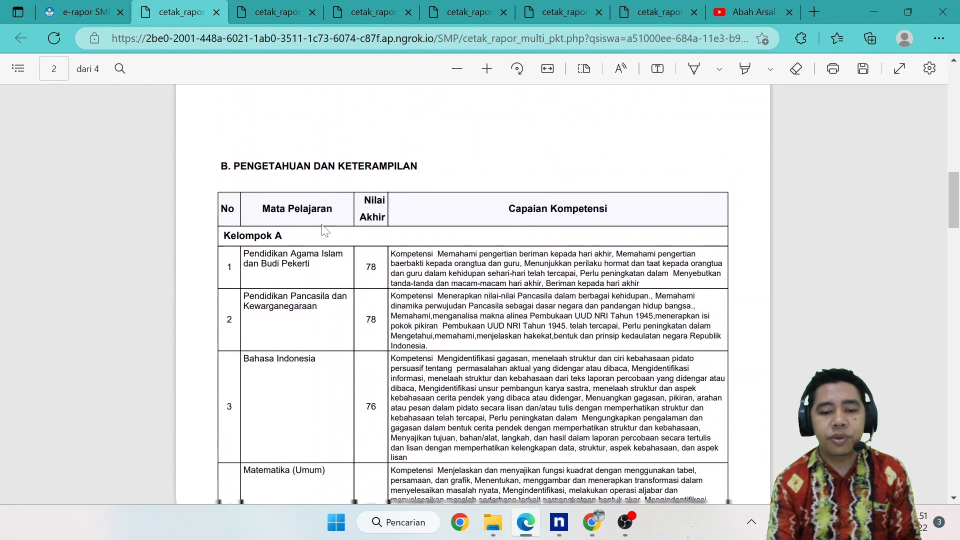
{"action": "scroll", "coordinate": [322, 229], "scroll_direction": "down", "scroll_amount": 10}
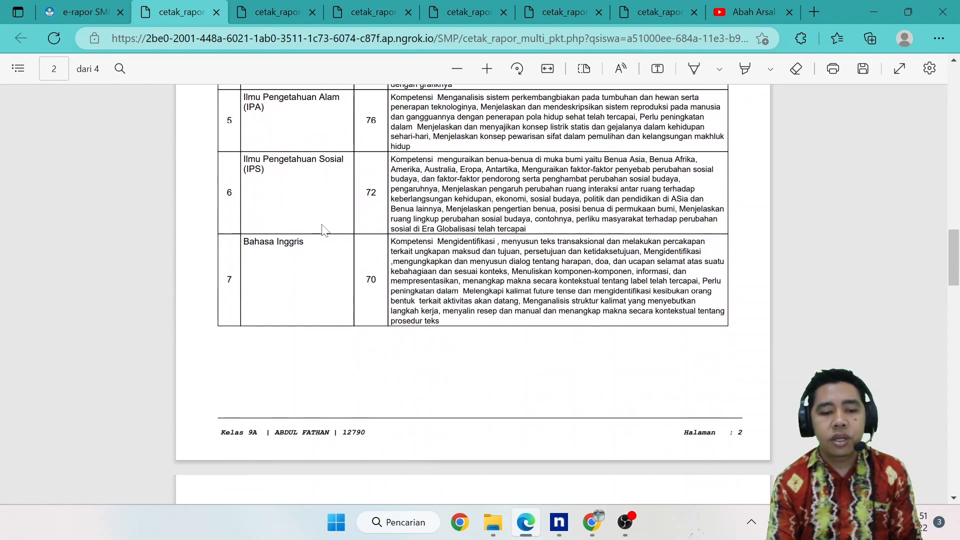
{"action": "scroll", "coordinate": [322, 229], "scroll_direction": "down", "scroll_amount": 3}
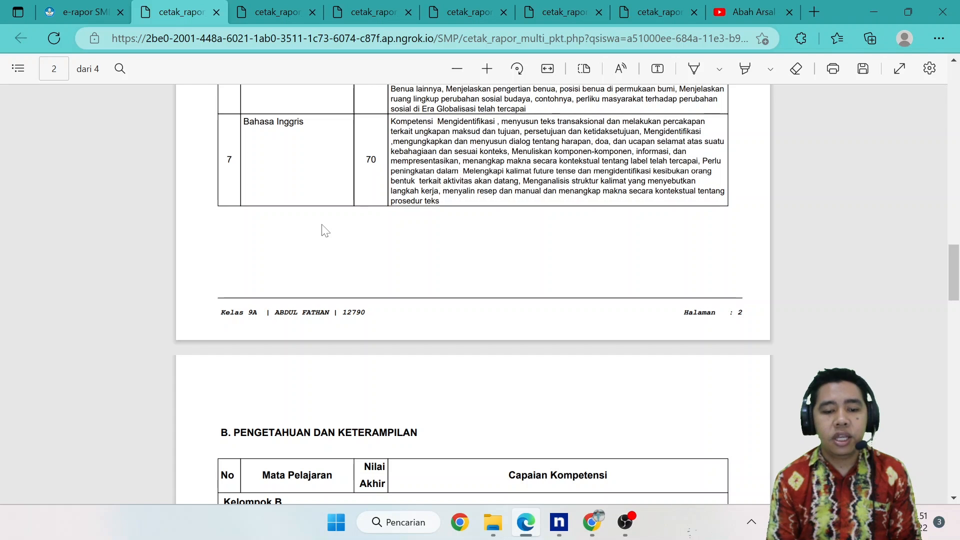
{"action": "scroll", "coordinate": [322, 230], "scroll_direction": "down", "scroll_amount": 9}
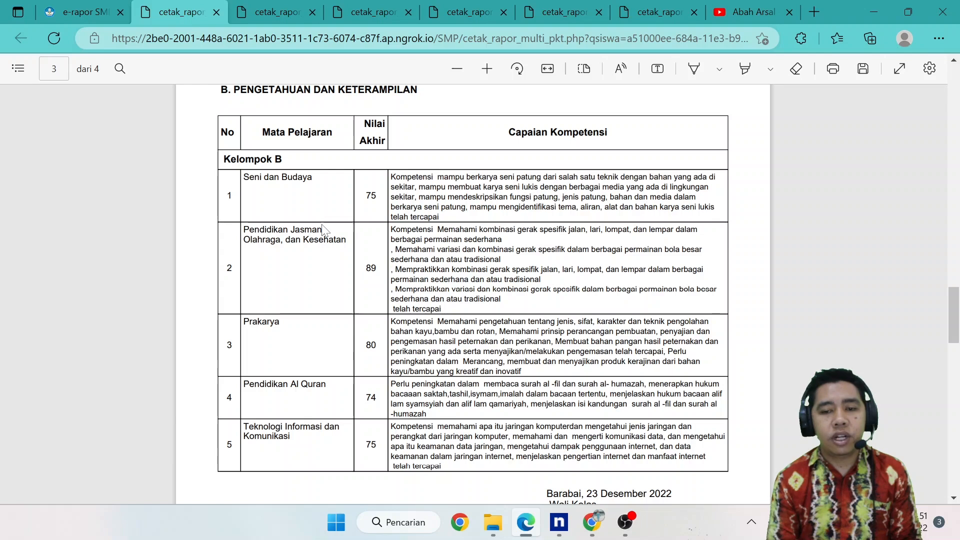
{"action": "scroll", "coordinate": [322, 229], "scroll_direction": "up", "scroll_amount": 20}
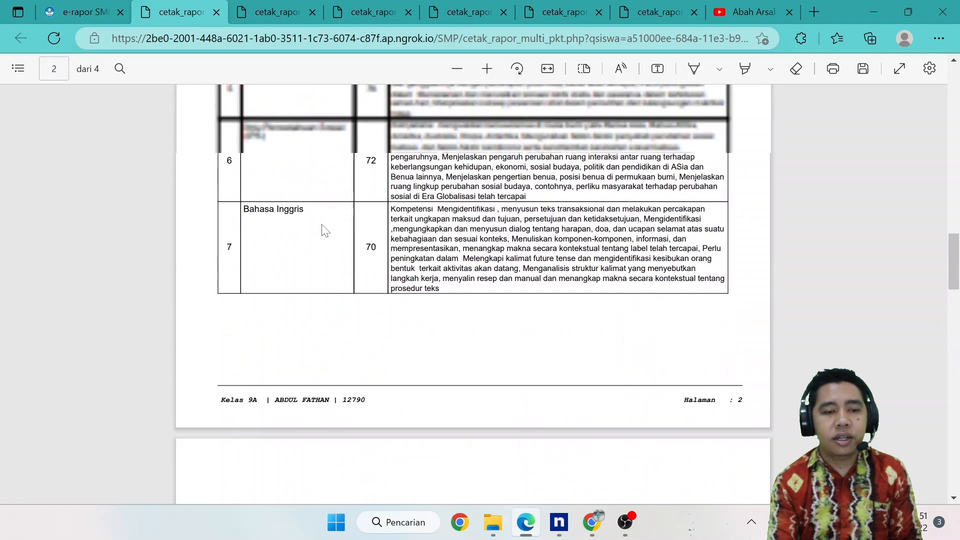
{"action": "scroll", "coordinate": [322, 230], "scroll_direction": "up", "scroll_amount": 8}
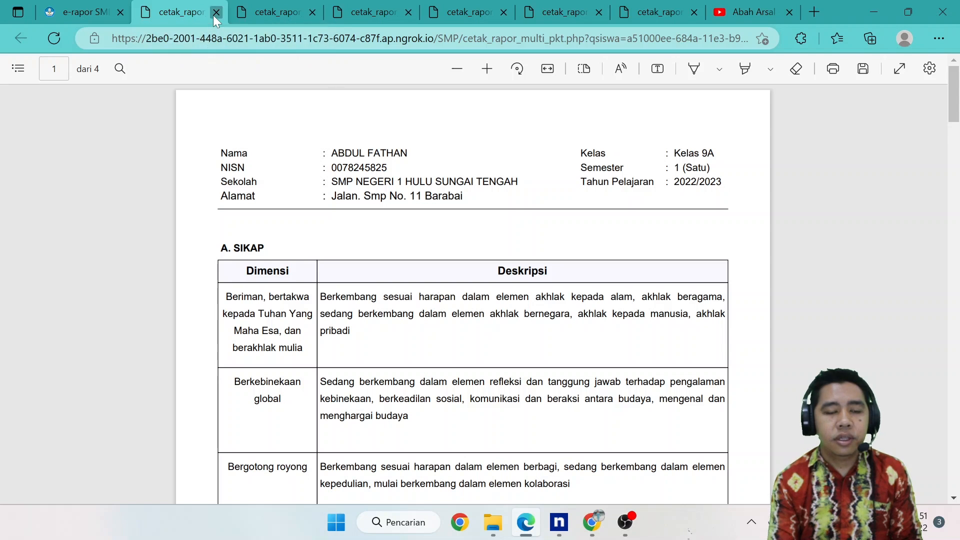
{"action": "left_click", "coordinate": [213, 13]}
{"action": "left_click", "coordinate": [198, 6]}
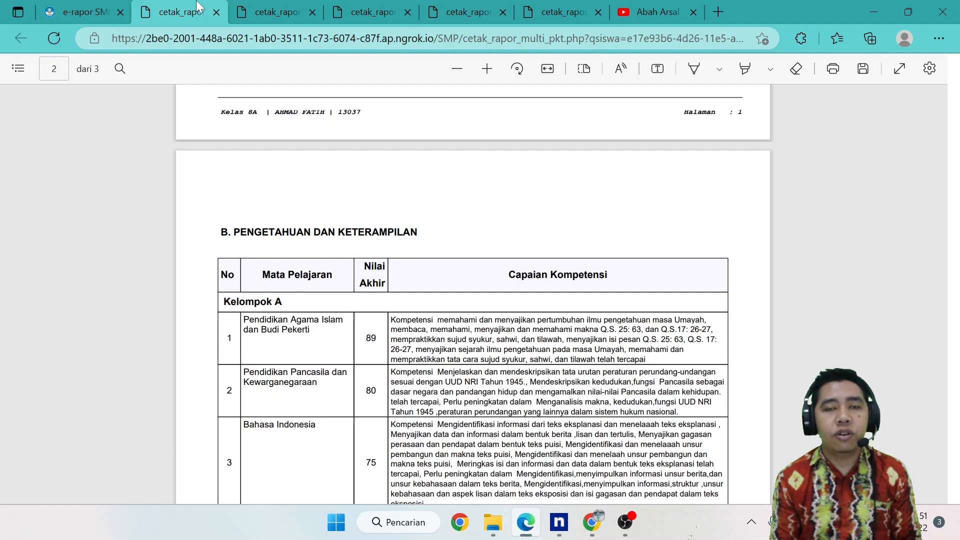
Switch to the teacher account in Chrome, reload Proses Deskripsi, and show the Kelas 8A descriptions for Teknologi Informasi dan Komunikasi.
{"action": "left_click", "coordinate": [593, 523]}
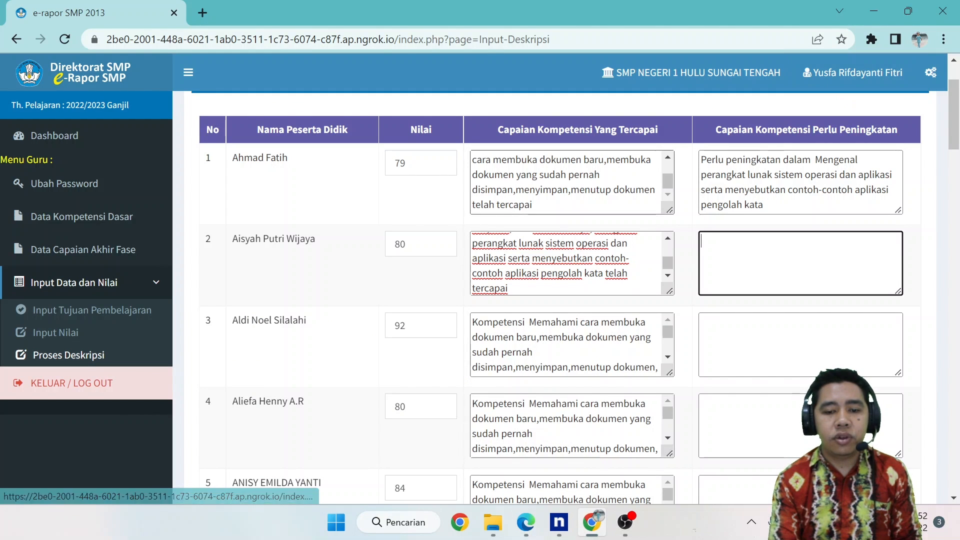
{"action": "scroll", "coordinate": [570, 262], "scroll_direction": "up", "scroll_amount": 5}
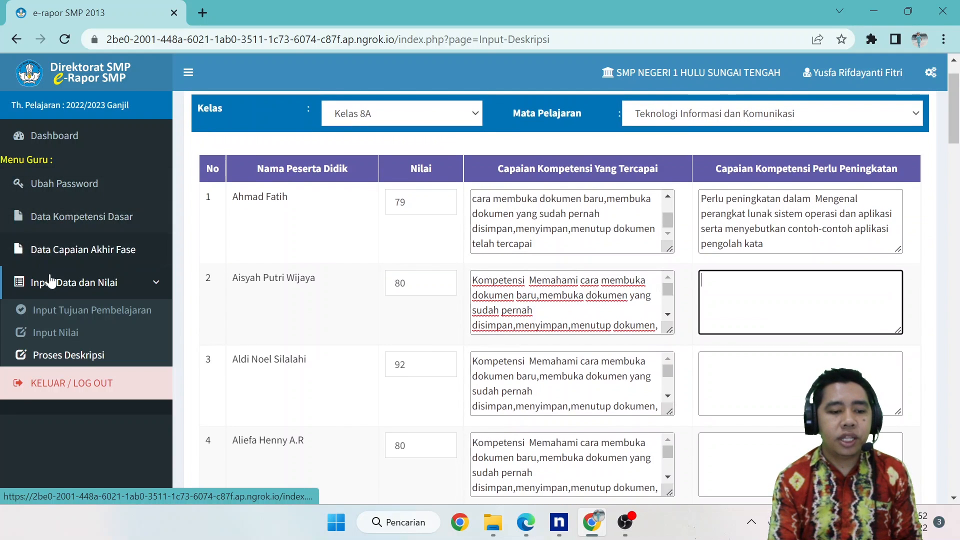
{"action": "left_click", "coordinate": [52, 356]}
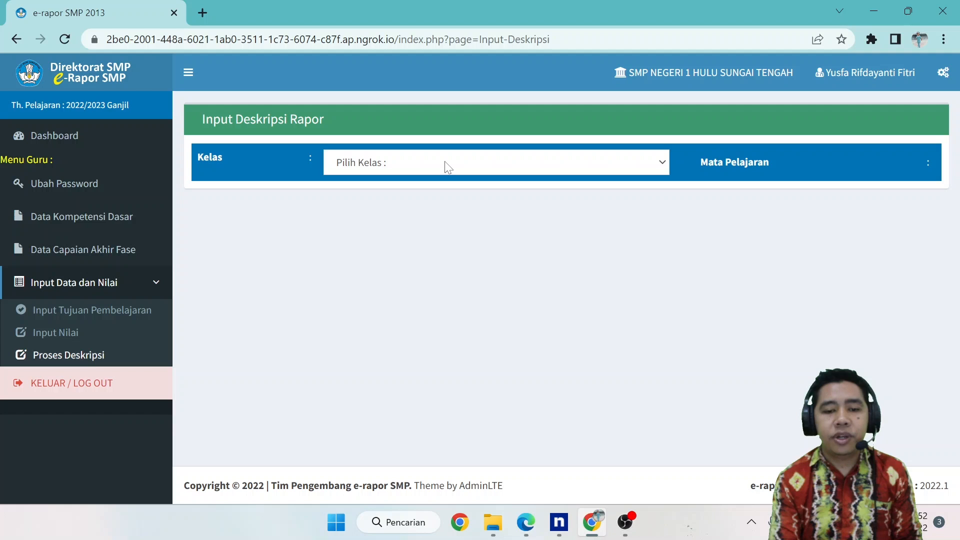
{"action": "left_click", "coordinate": [445, 163]}
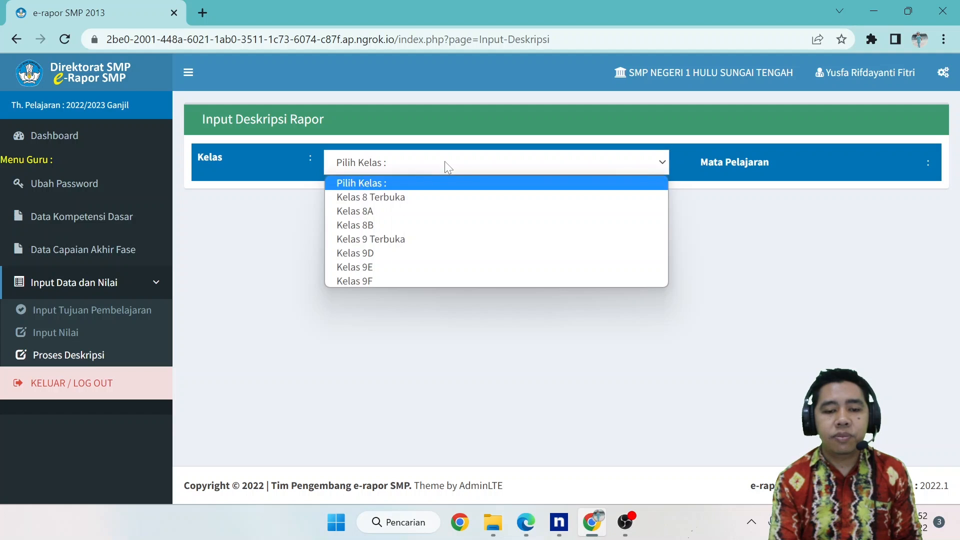
{"action": "left_click", "coordinate": [369, 214]}
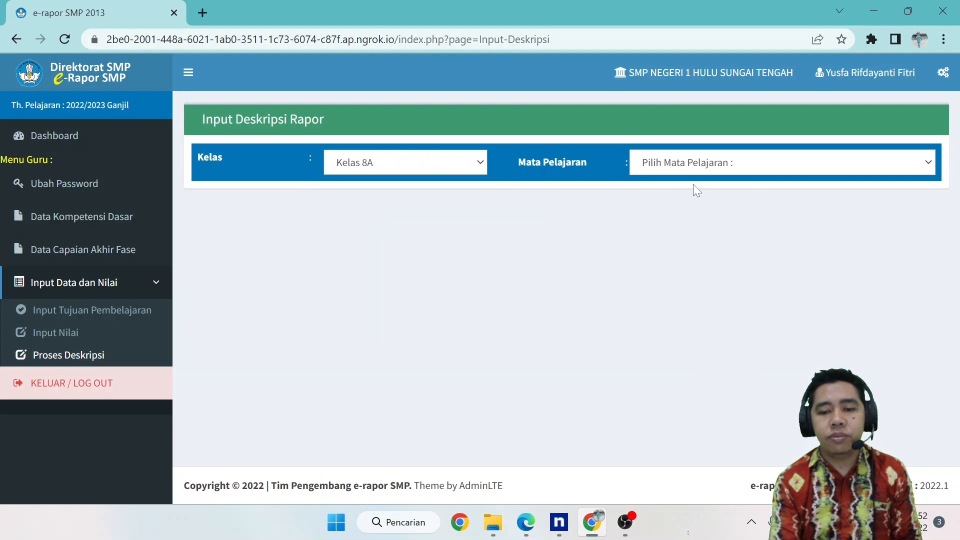
{"action": "left_click", "coordinate": [683, 172]}
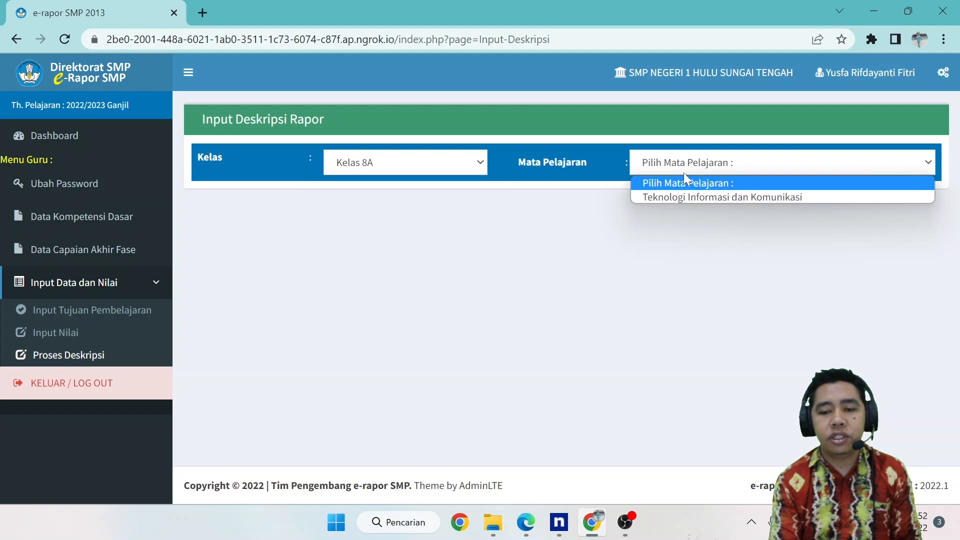
{"action": "left_click", "coordinate": [660, 197]}
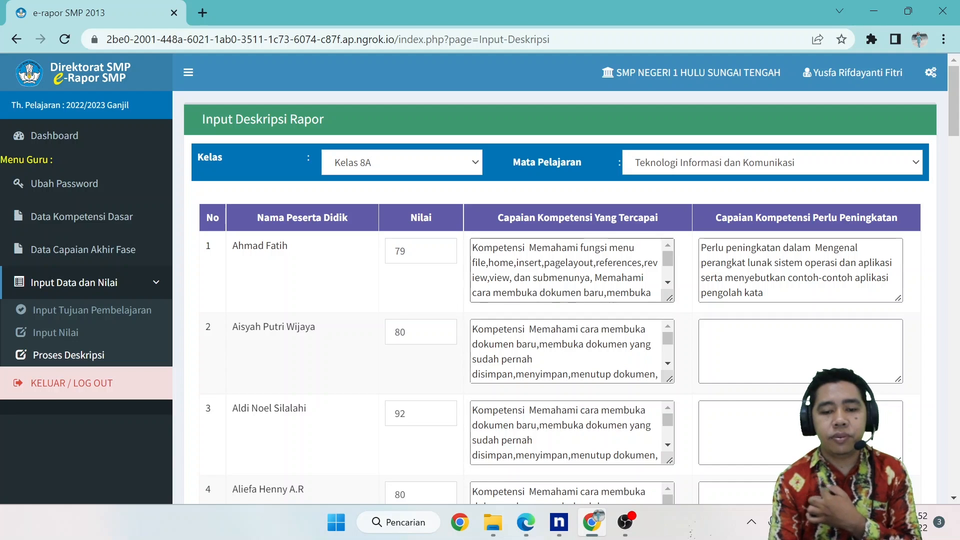
Review the length of the Capaian Kompetensi Yang Tercapai descriptions for the first few Kelas 8A students.
{"action": "scroll", "coordinate": [570, 270], "scroll_direction": "down", "scroll_amount": 2}
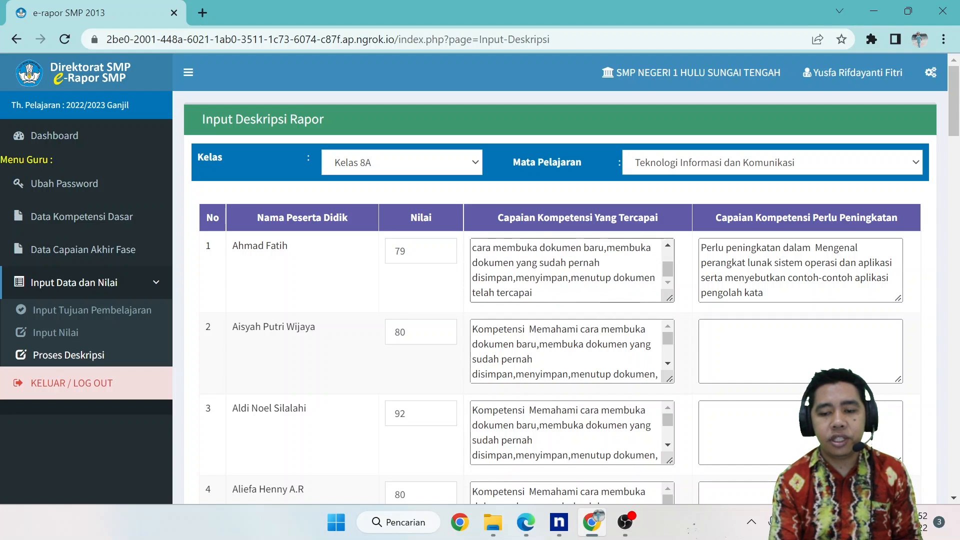
{"action": "left_click", "coordinate": [570, 270]}
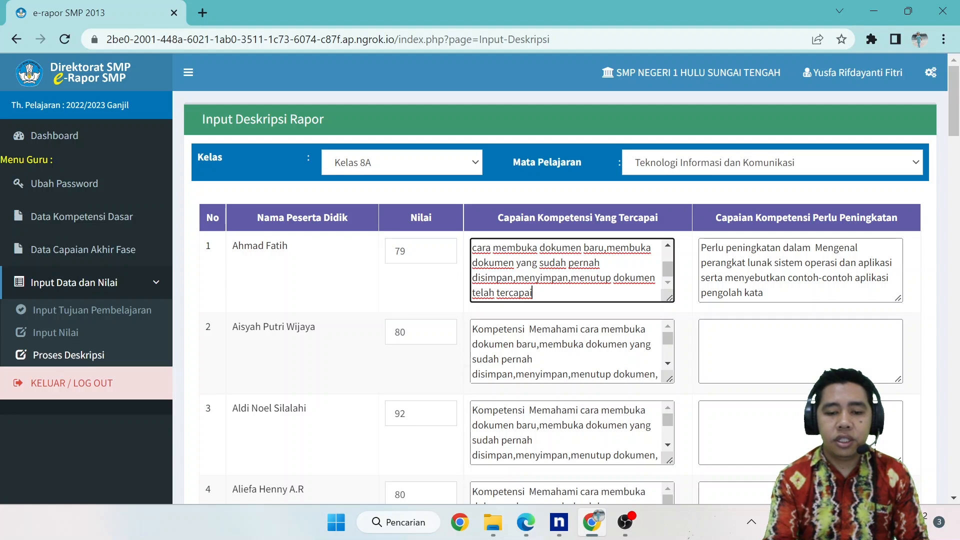
{"action": "scroll", "coordinate": [570, 270], "scroll_direction": "down", "scroll_amount": 8}
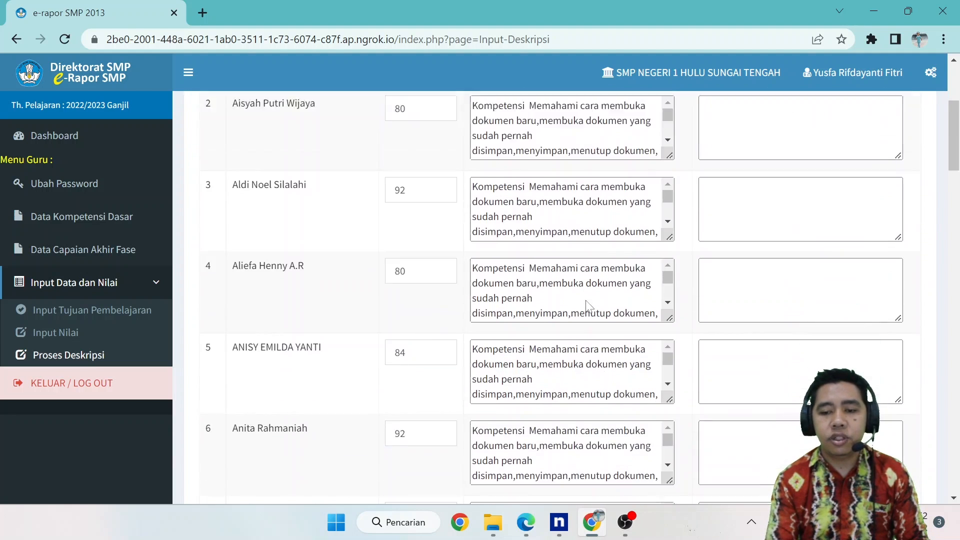
Leave the descriptions for the teacher dashboard's assessment overview, and switch back to the Cetak Rapor settings in Edge.
{"action": "left_click", "coordinate": [74, 281]}
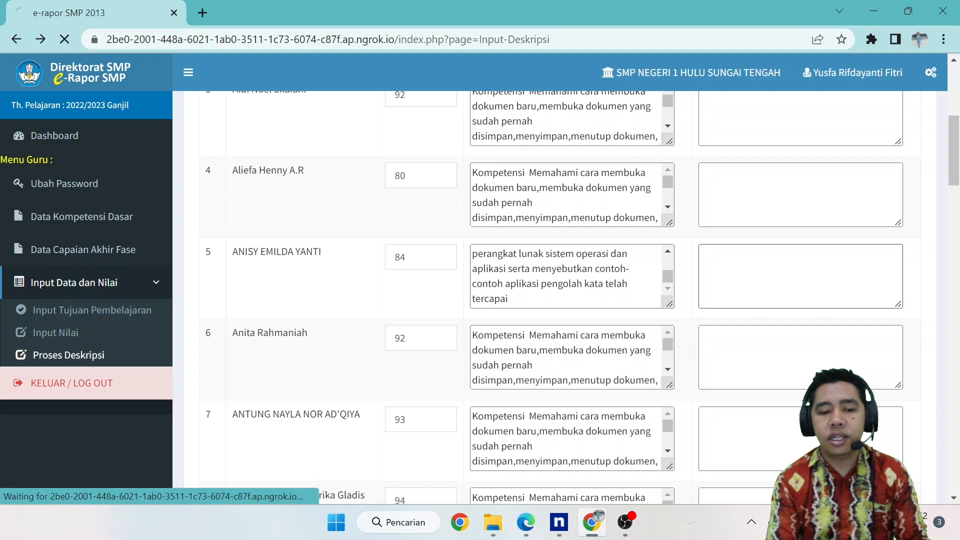
{"action": "scroll", "coordinate": [682, 263], "scroll_direction": "down", "scroll_amount": 14}
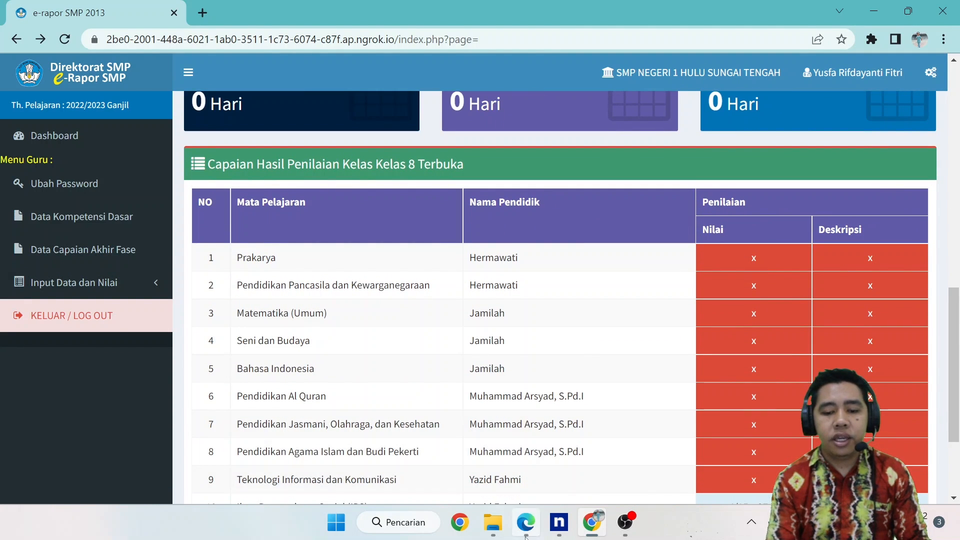
{"action": "left_click", "coordinate": [526, 523]}
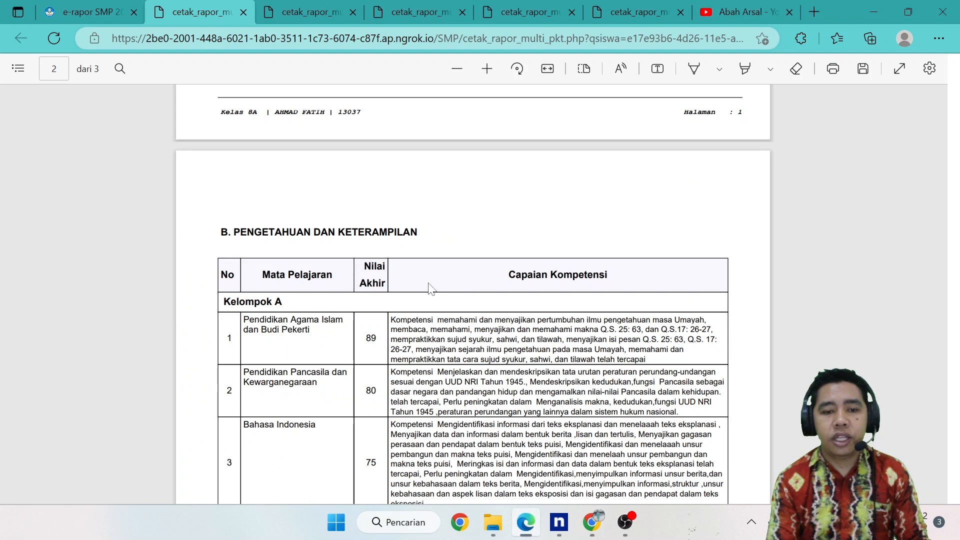
{"action": "left_click", "coordinate": [97, 6]}
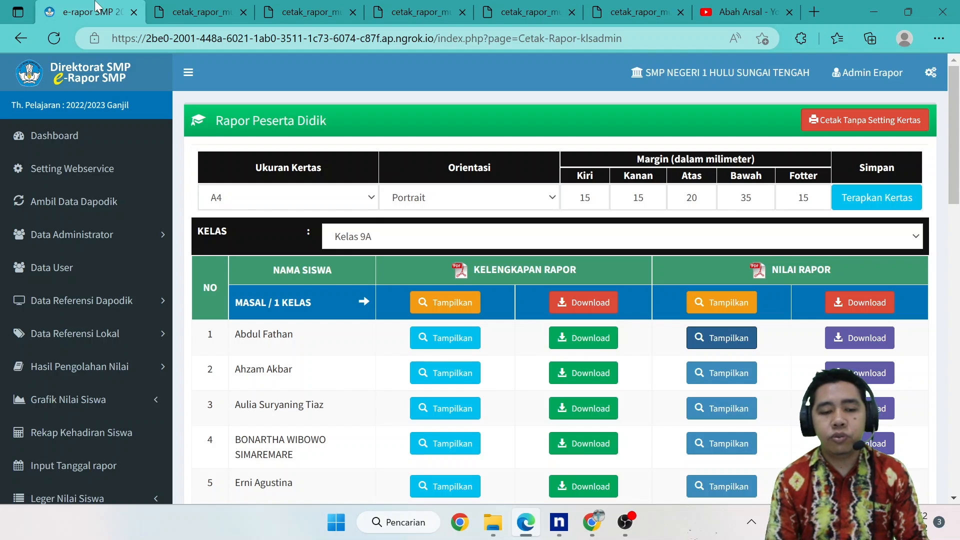